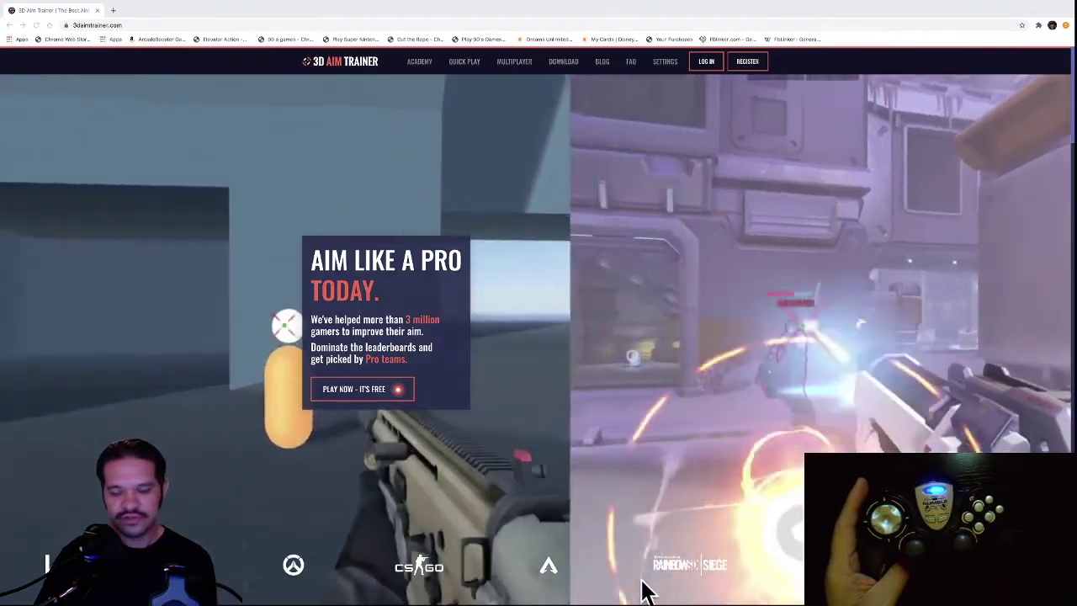
- Switch to the App Store
mouse_move(646, 599)
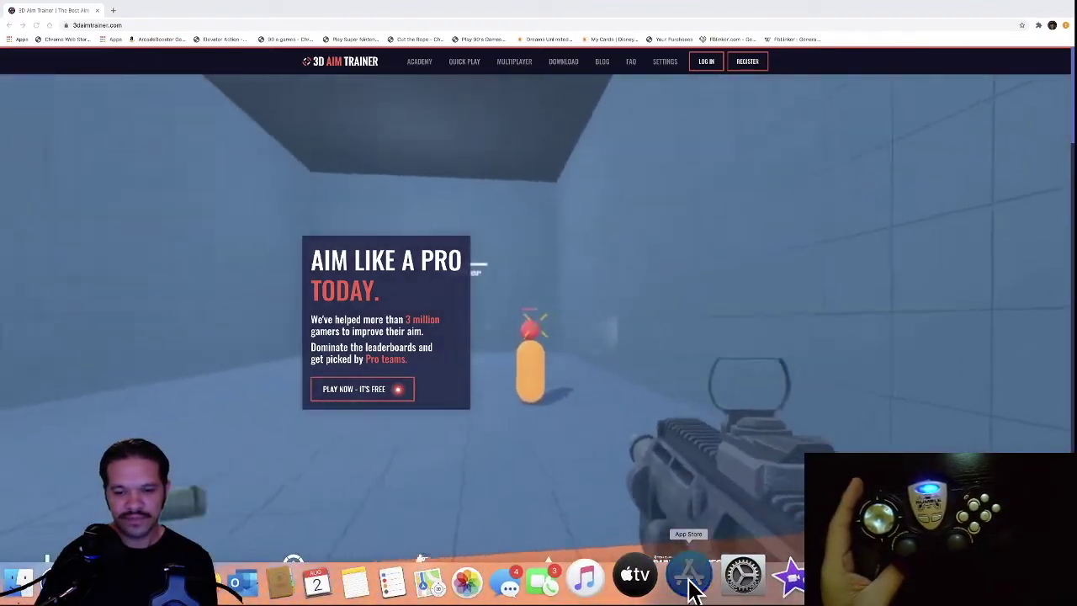
left_click(691, 581)
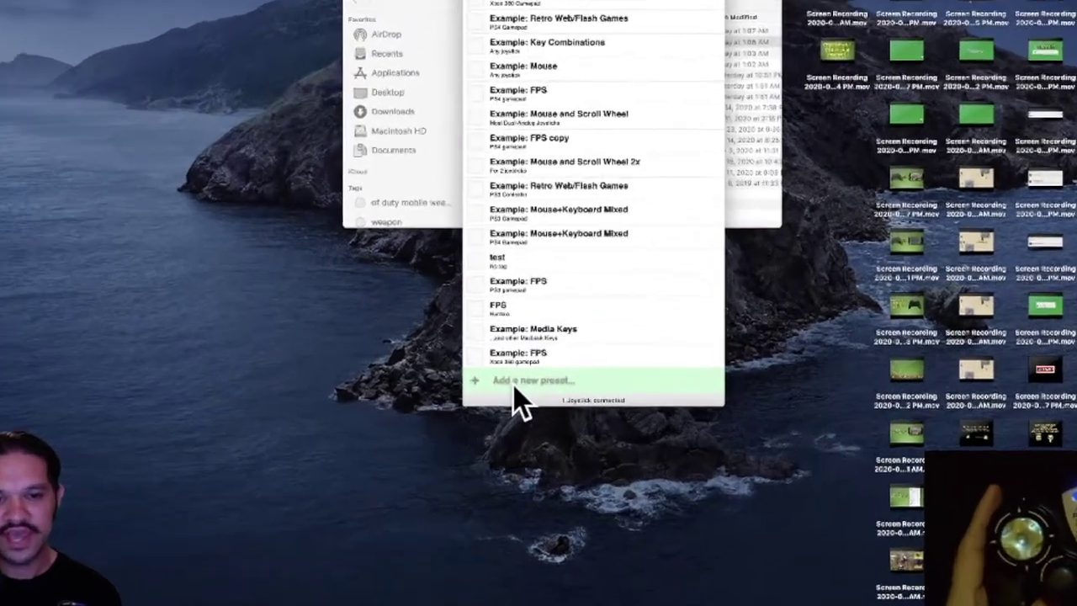
- In Joystick Mapper, add a new preset named FPS with the tag Rumble
left_click(516, 385)
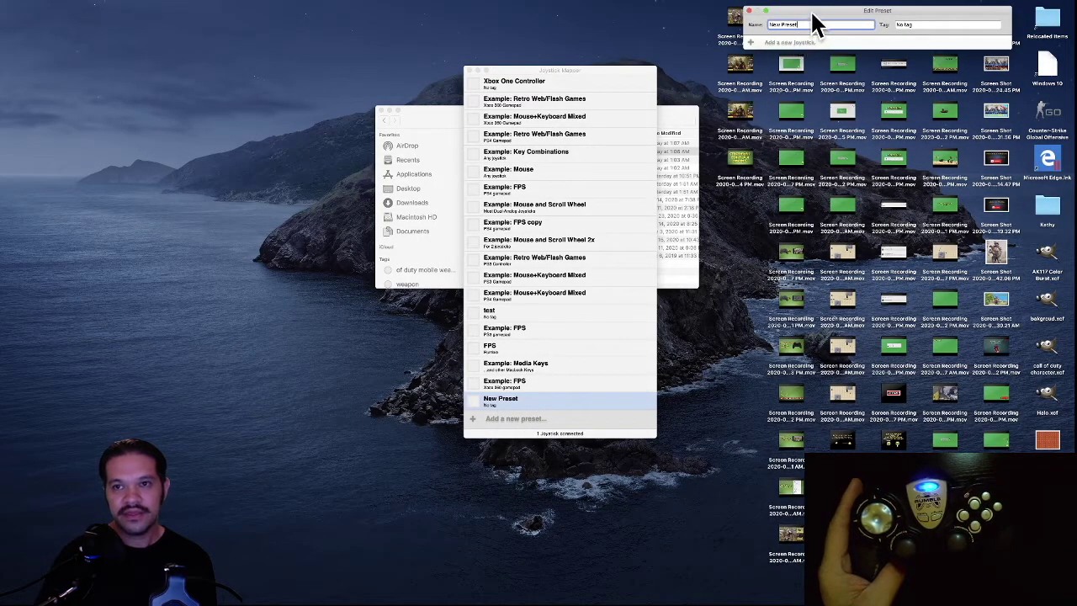
left_click_drag(811, 14, 483, 197)
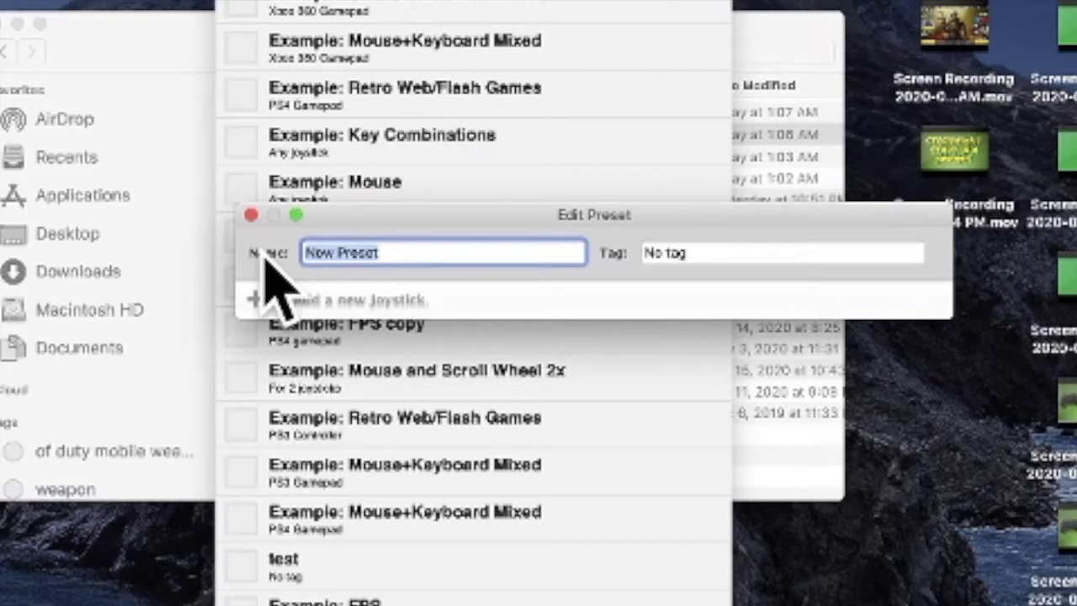
type("FPS")
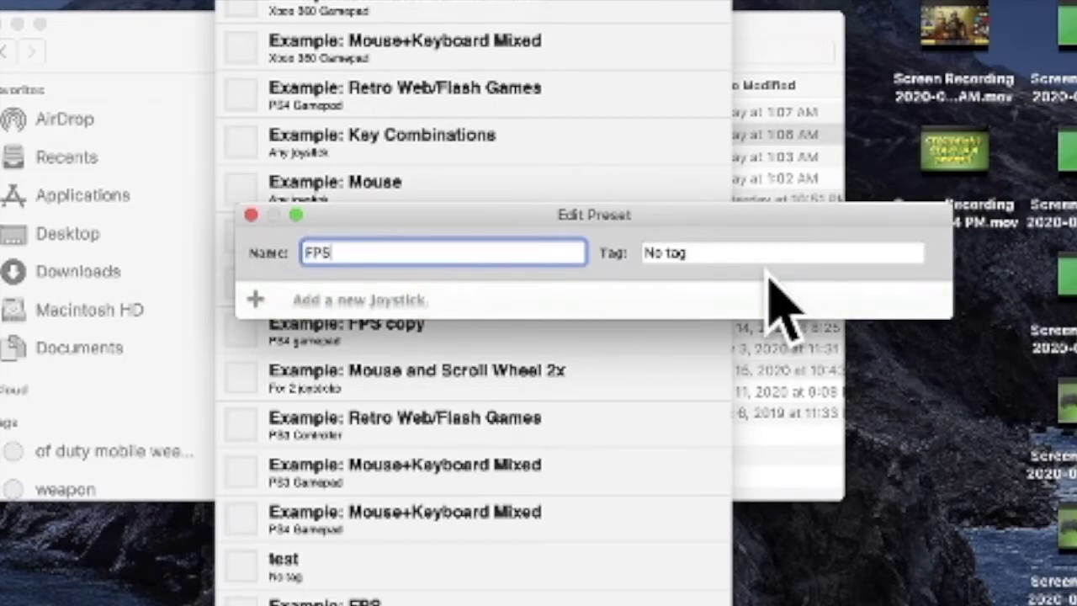
left_click(717, 253)
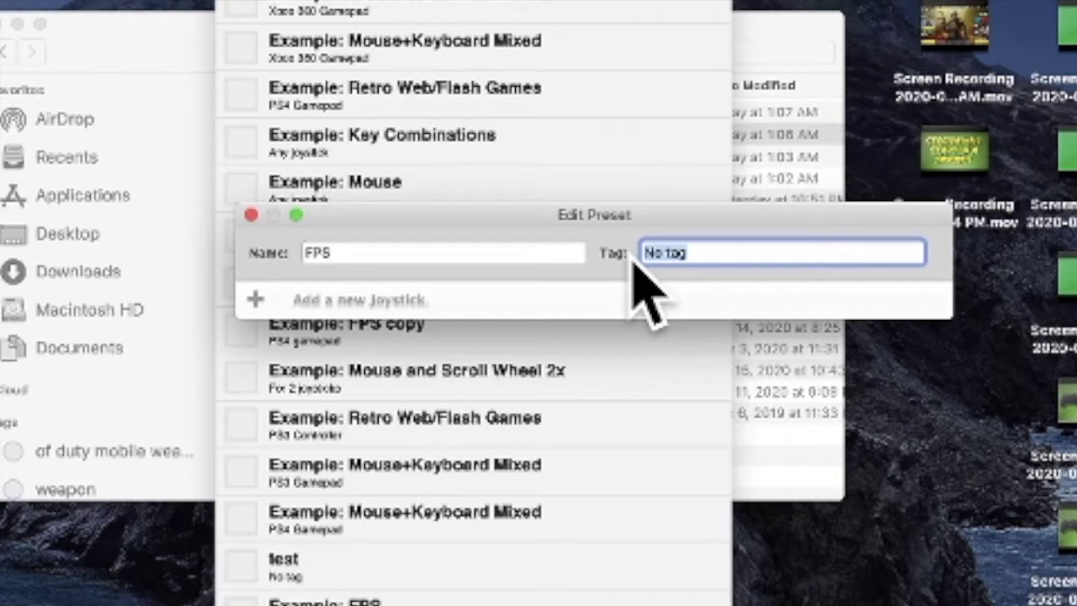
type("Rumble")
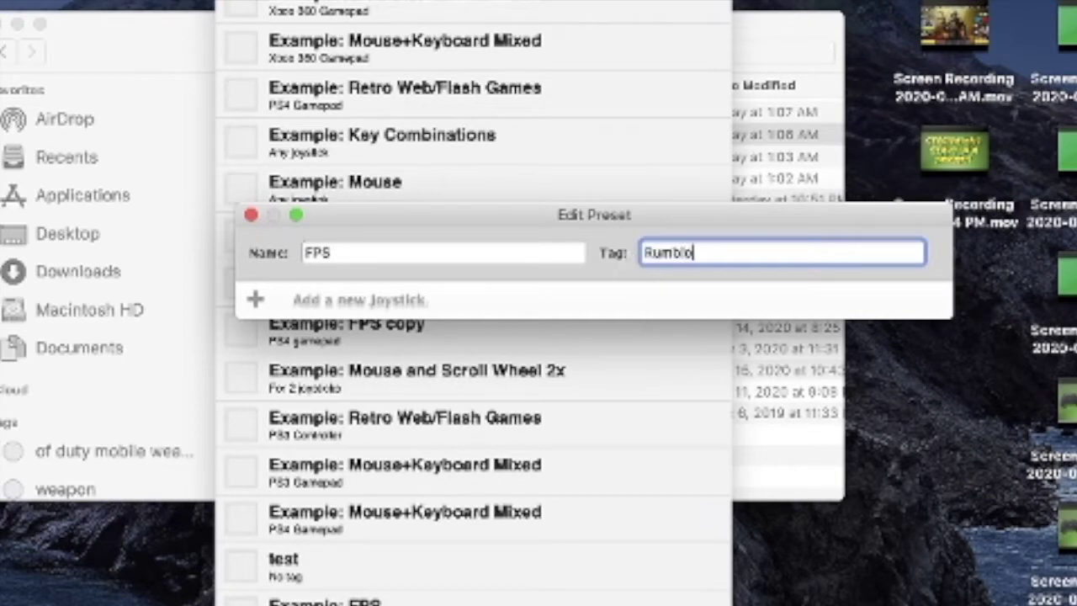
- Add a joystick to the FPS preset and create four binds under it
left_click(287, 312)
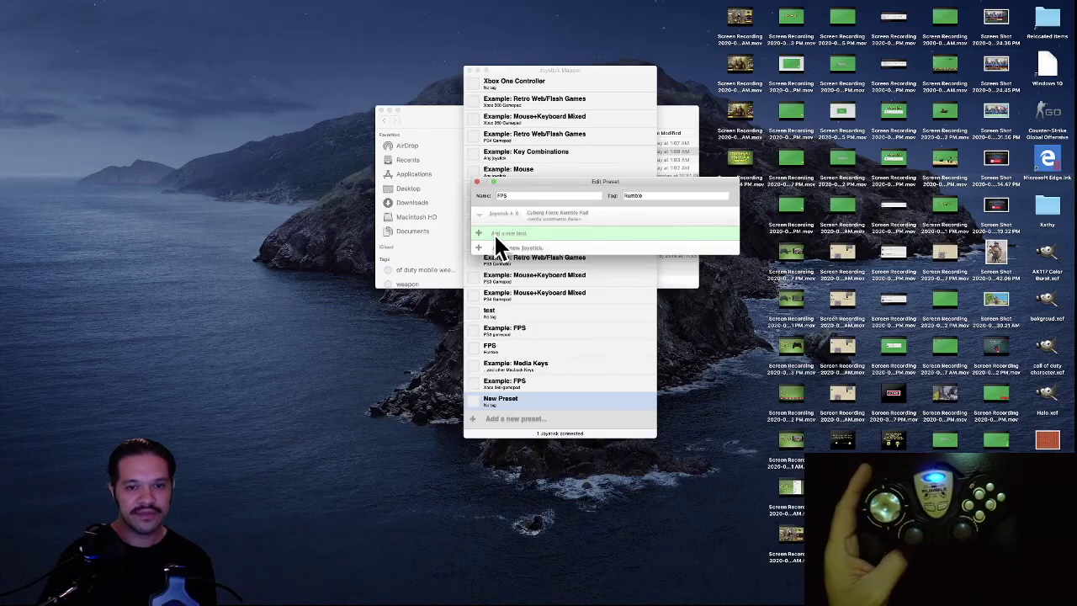
left_click(479, 234)
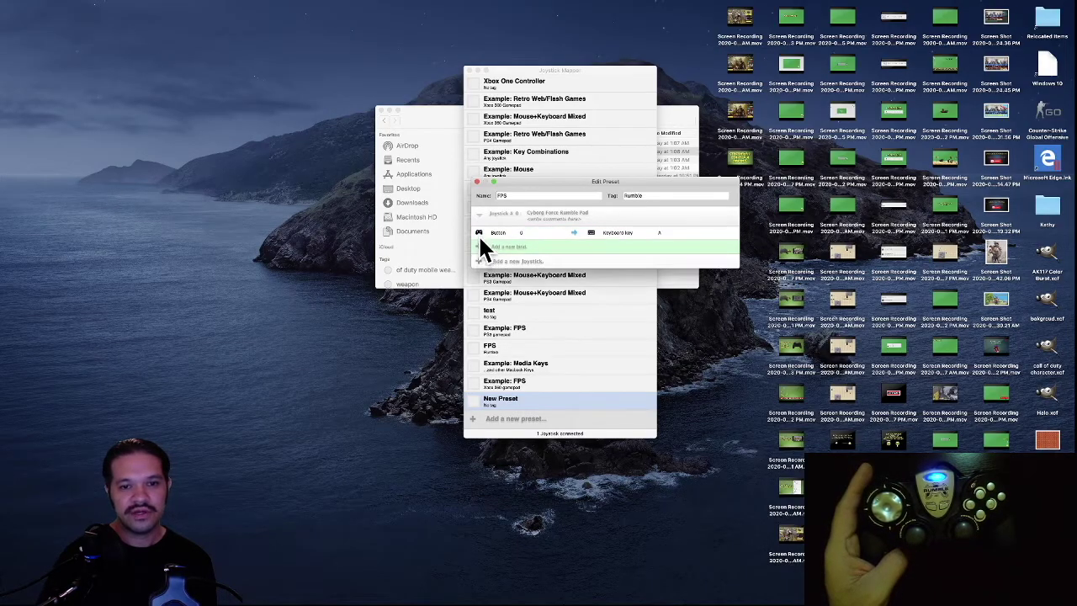
left_click(478, 246)
left_click(480, 259)
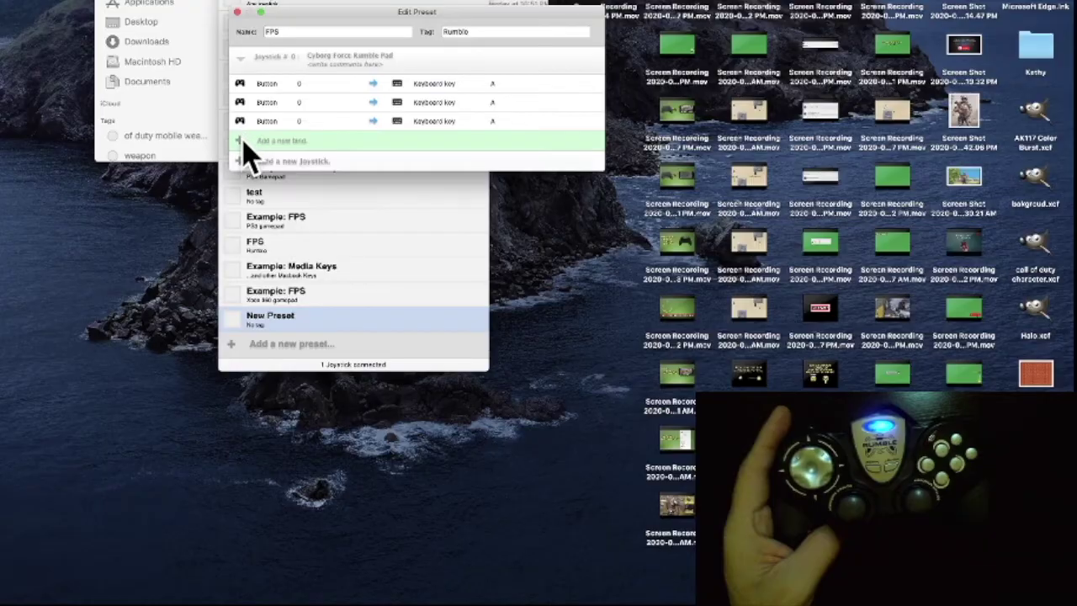
left_click(243, 143)
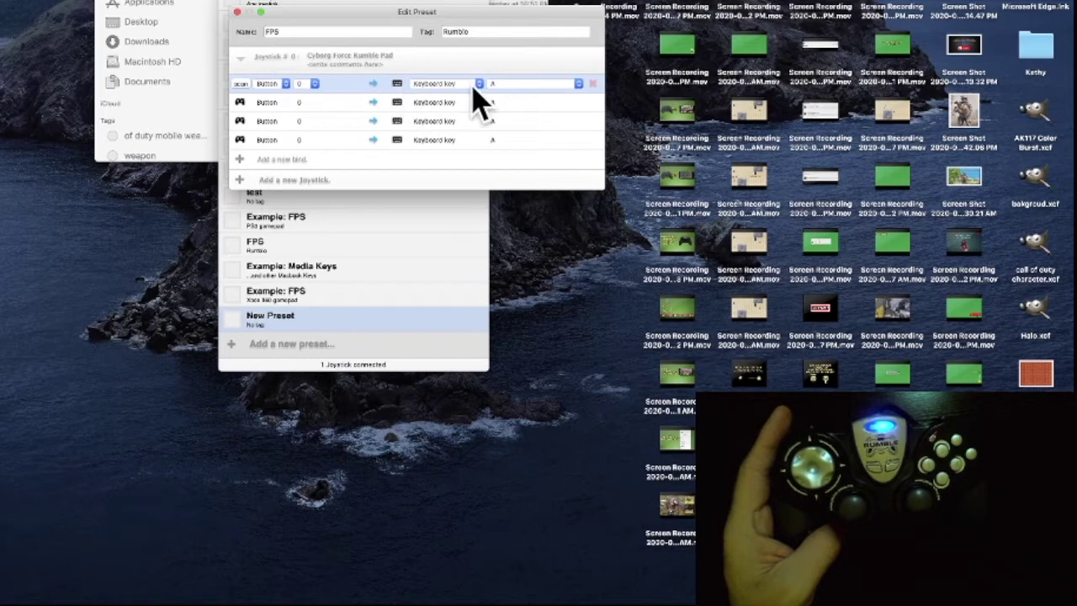
- Assign keyboard key W to the first bind, S to the second and D to the fourth, leaving the third on A
left_click(518, 84)
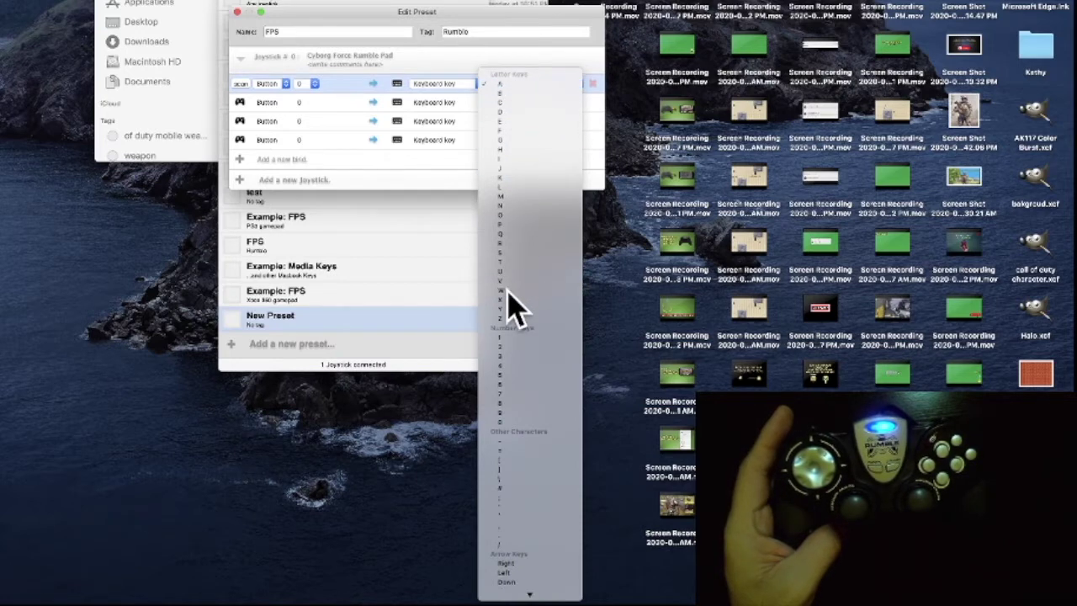
left_click(504, 290)
left_click(514, 102)
left_click(513, 101)
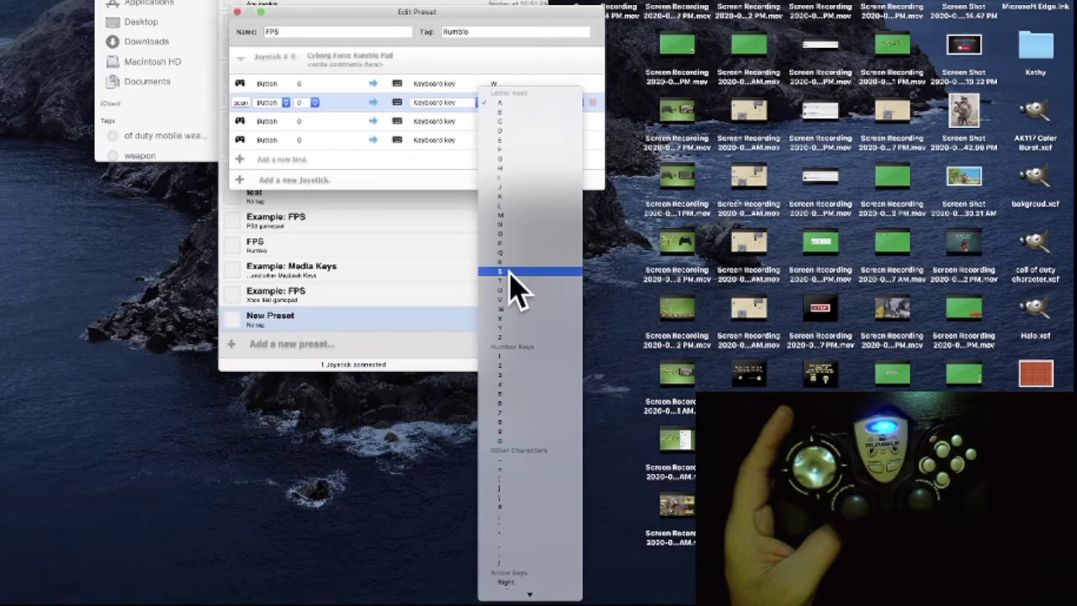
left_click(509, 272)
left_click(515, 127)
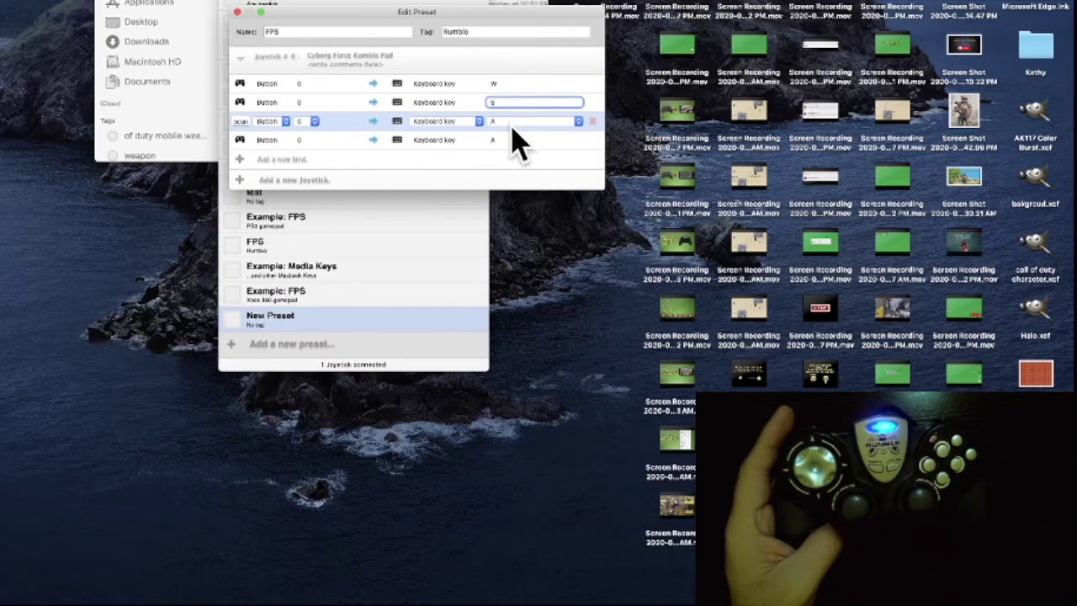
left_click(513, 140)
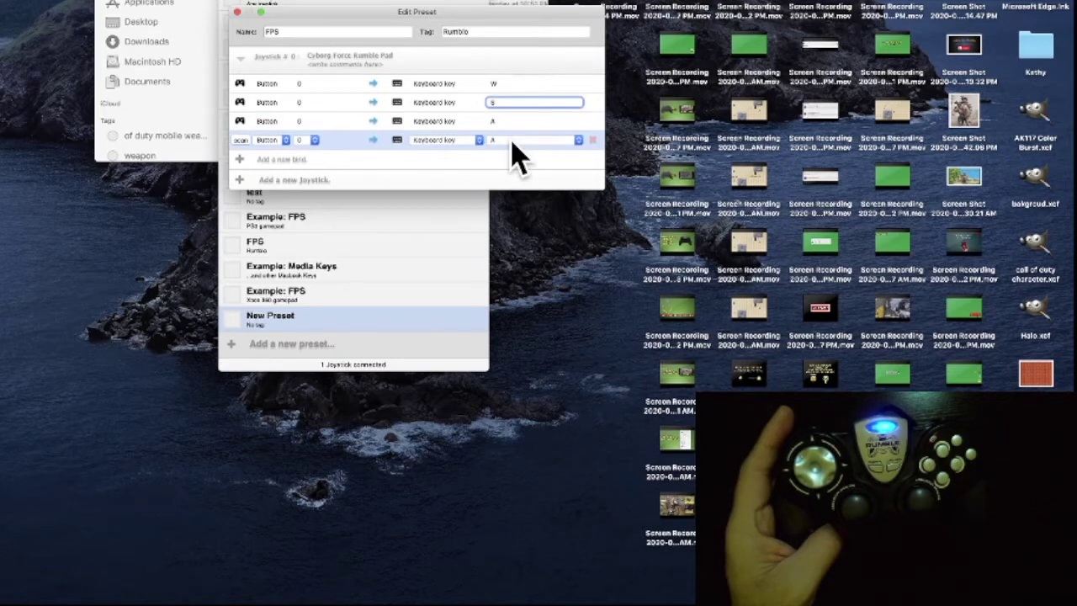
left_click(512, 141)
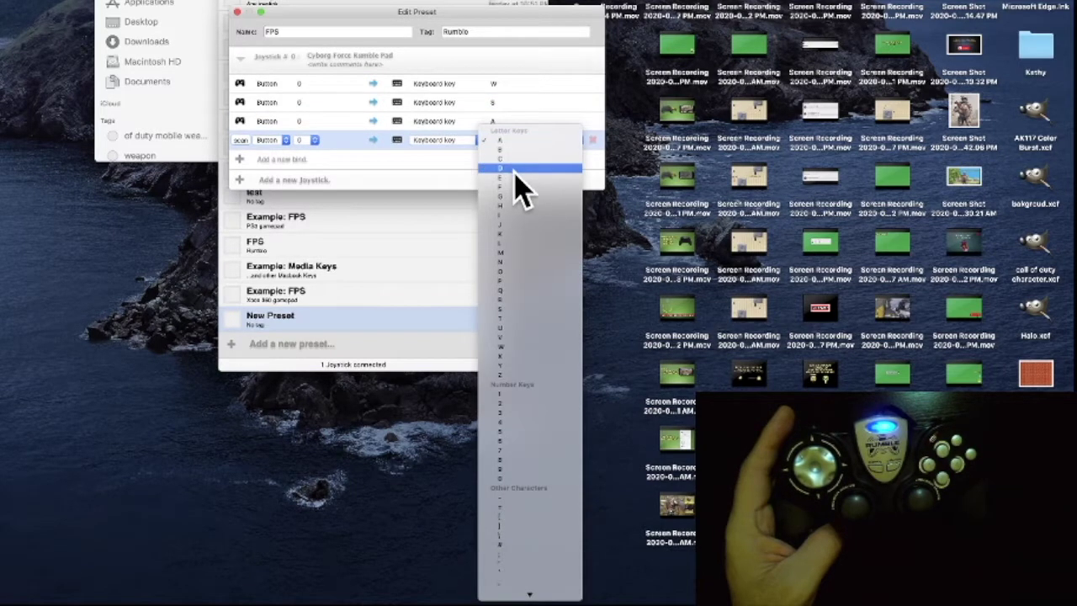
left_click(515, 170)
left_click(458, 123)
- Scan the left stick's directions into the binds: Axis #1 - for W, Axis #1 + for S, Axis #0 - for A, Axis #0 + for D
left_click(277, 101)
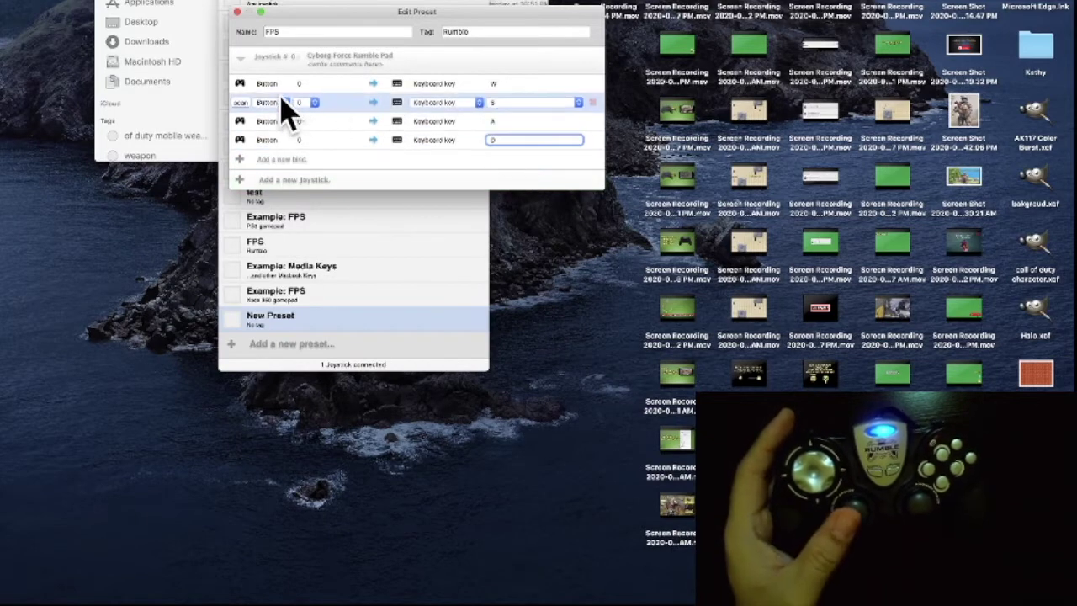
left_click(247, 86)
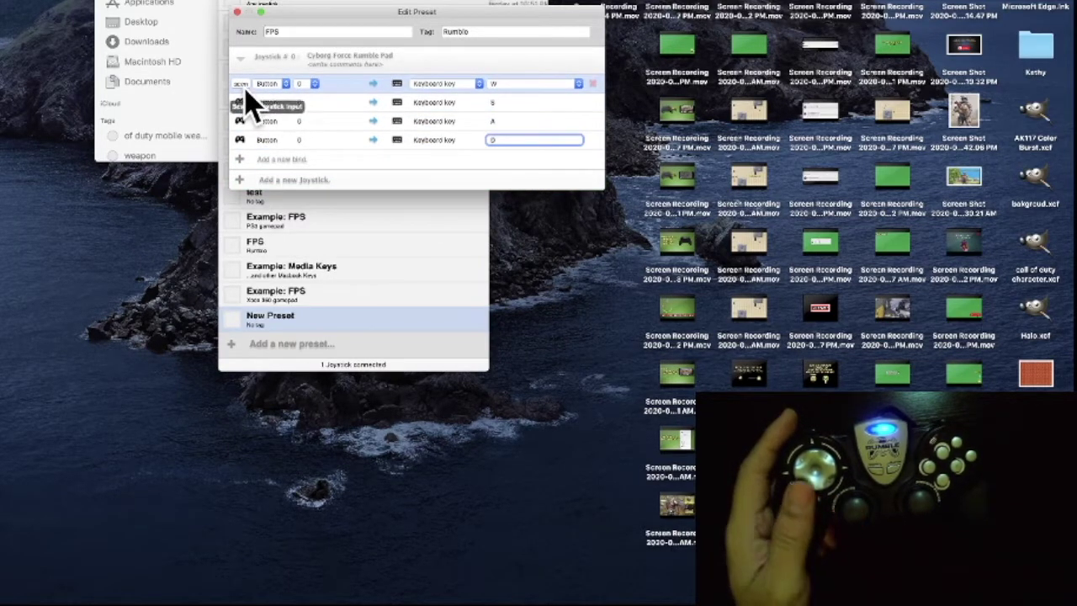
left_click(244, 88)
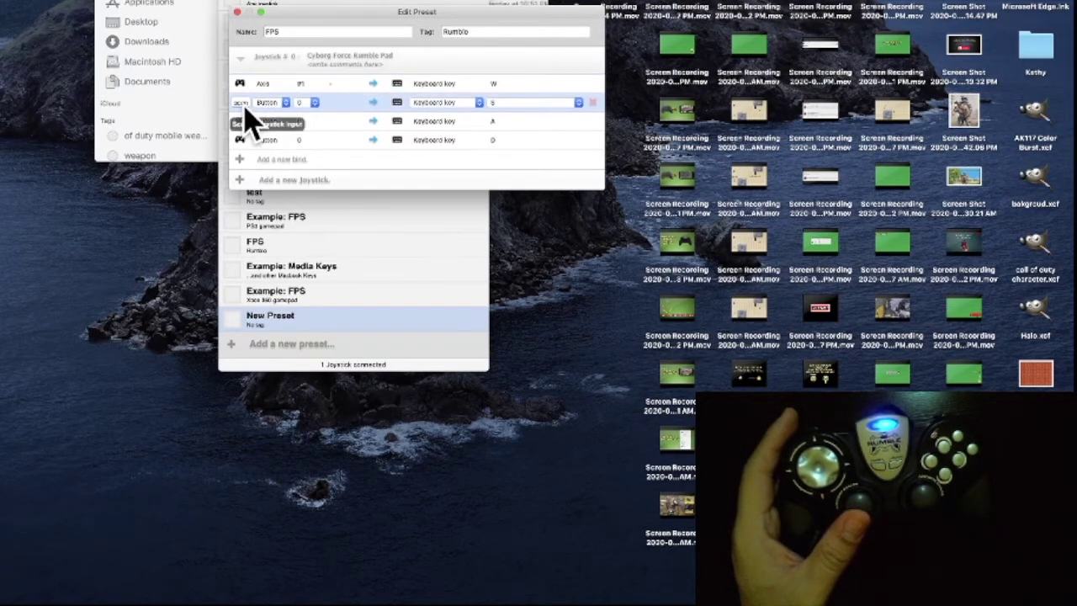
left_click(243, 104)
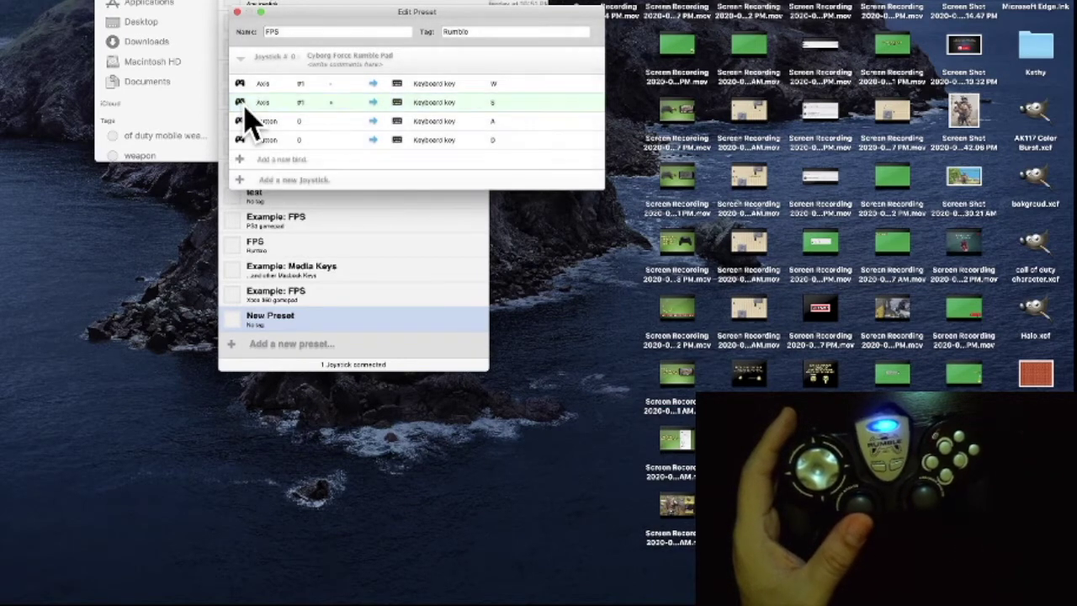
left_click(242, 121)
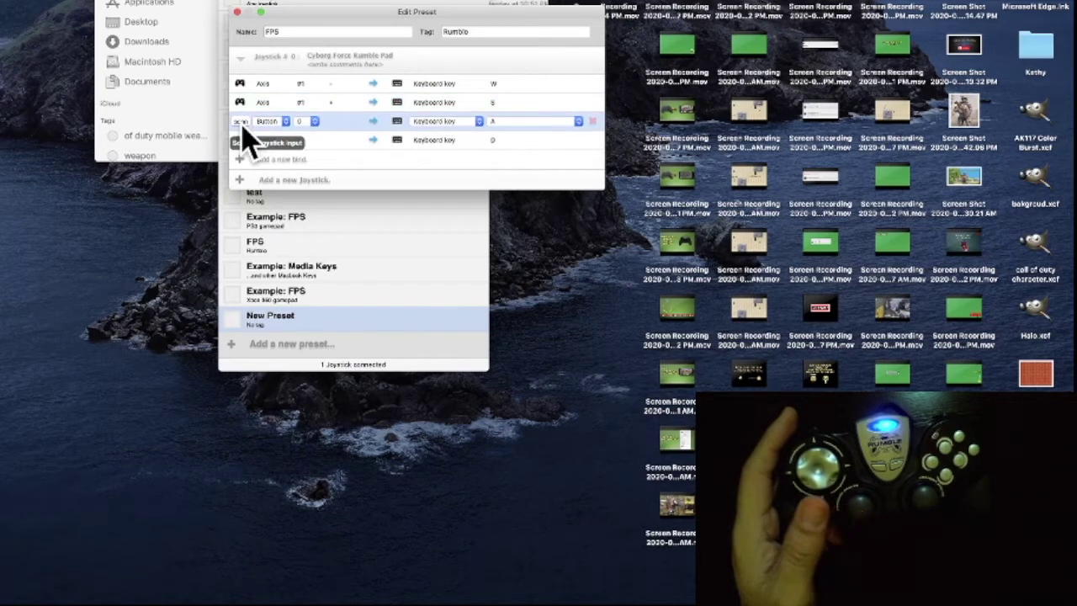
left_click(242, 123)
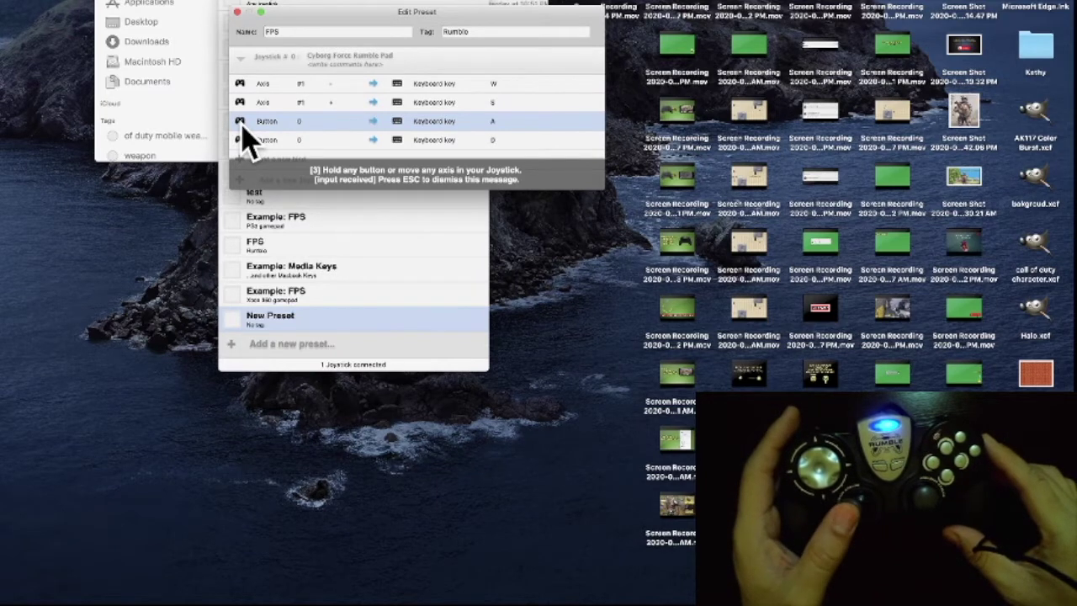
left_click(244, 140)
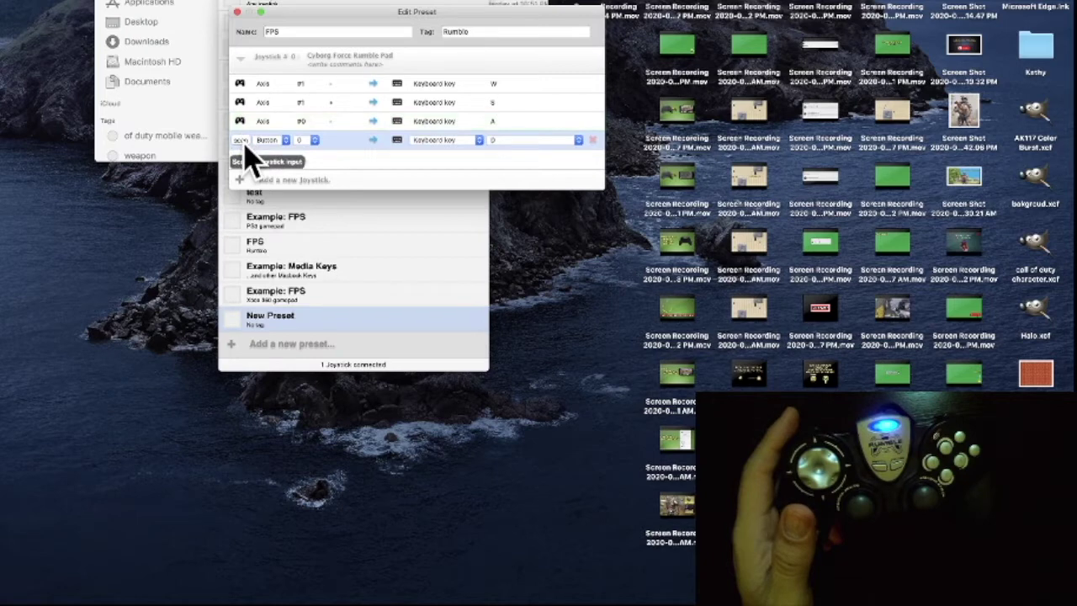
left_click(243, 145)
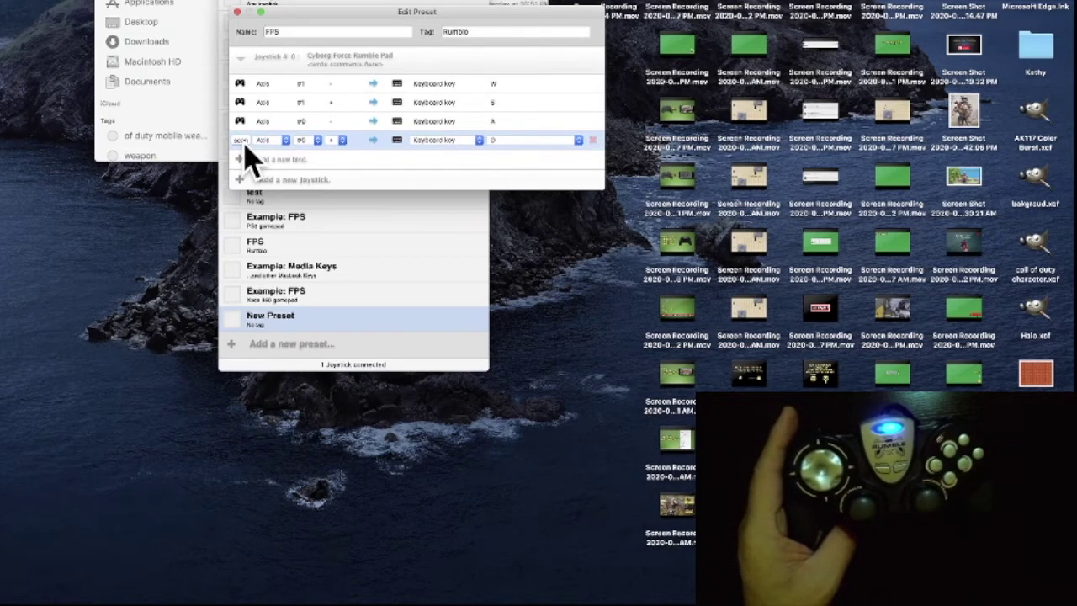
- Add four more binds to the joystick below the W, S, A and D binds
left_click(251, 159)
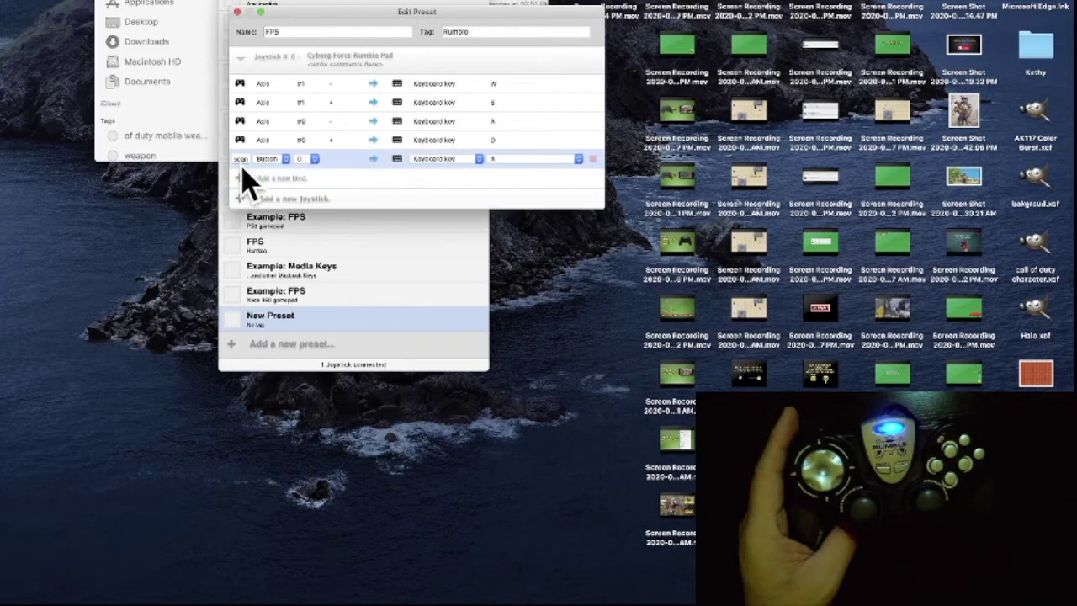
key("a")
key("a")
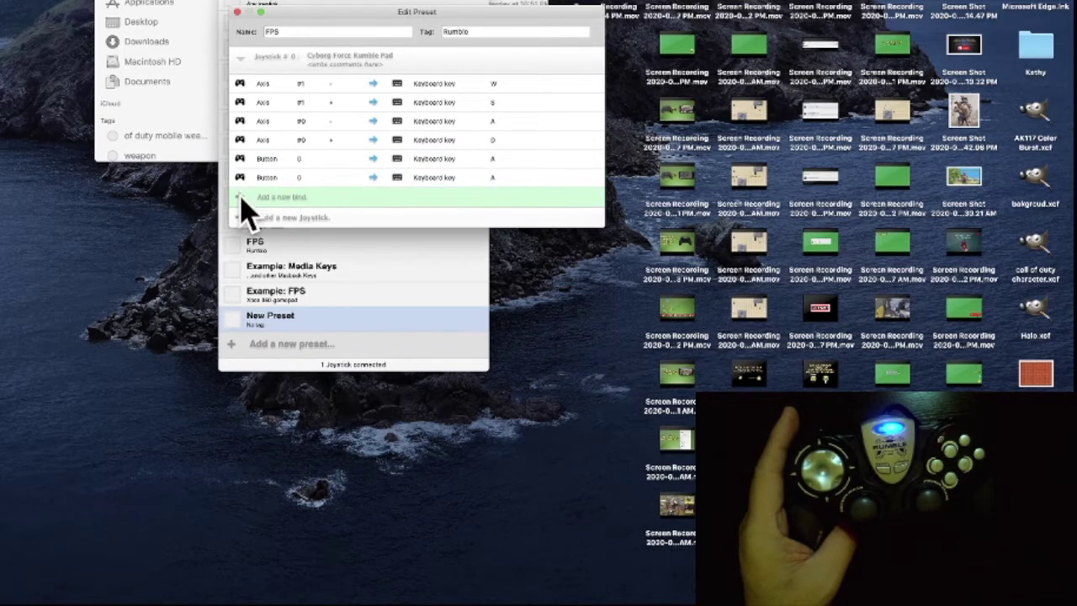
key("a")
key("a")
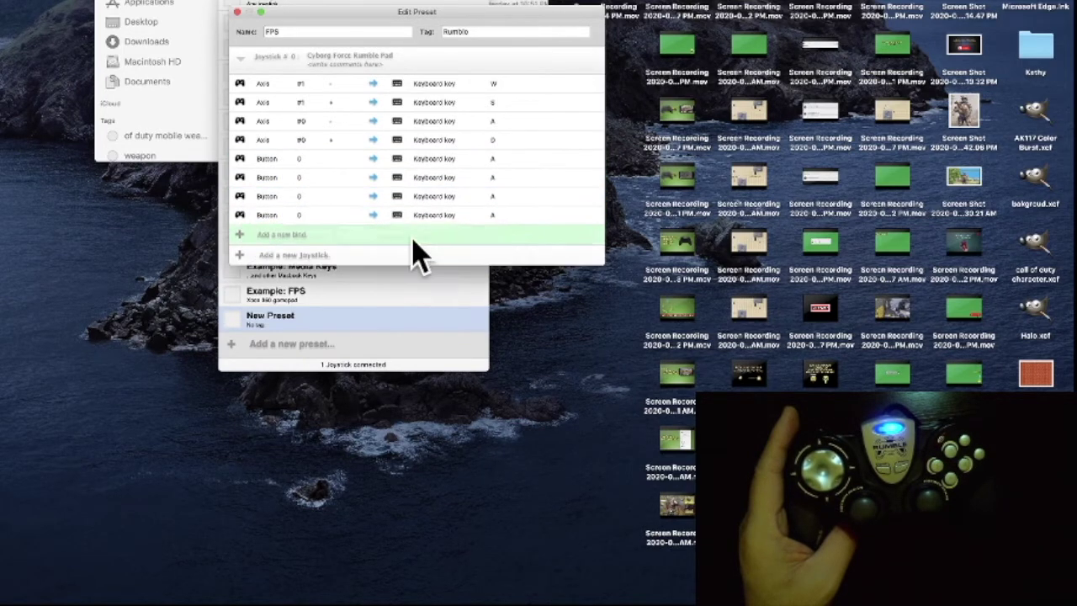
- Change the output type of the four new binds to Mouse Motion
left_click(481, 220)
left_click_drag(475, 212, 455, 162)
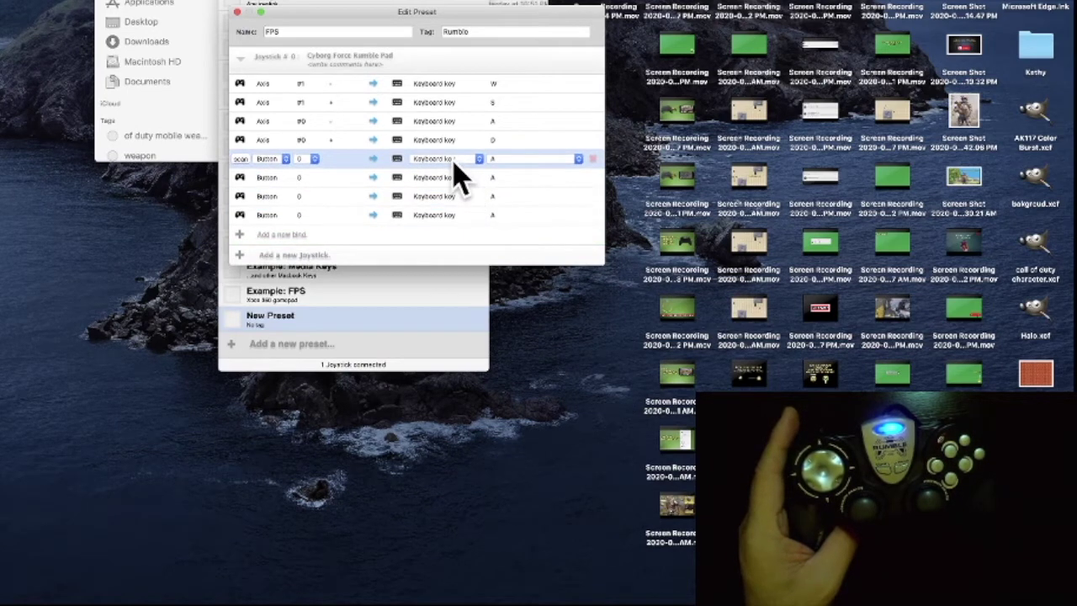
left_click(455, 162)
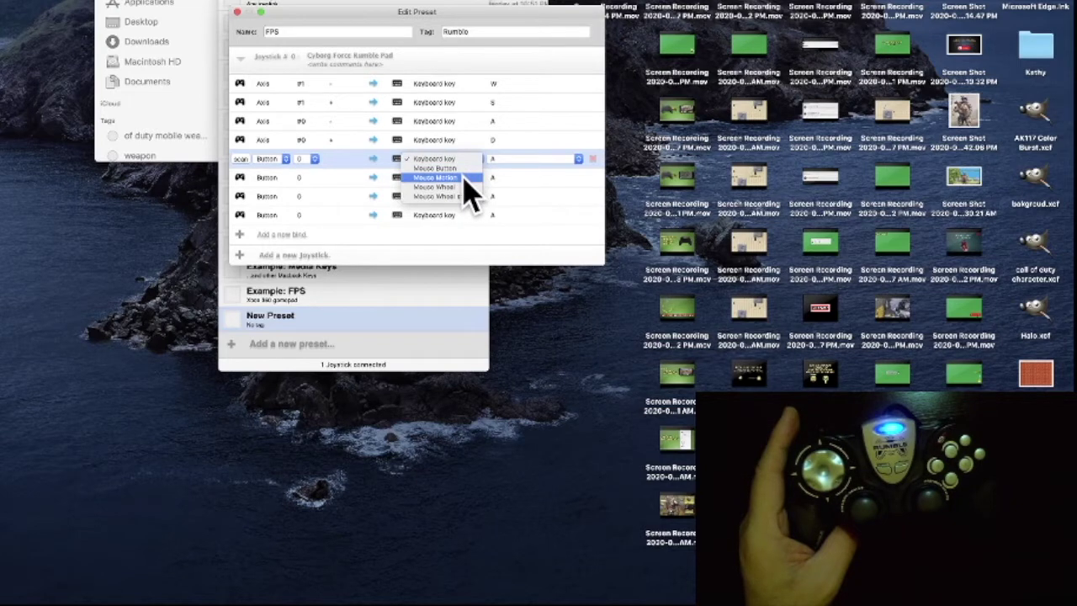
left_click(438, 178)
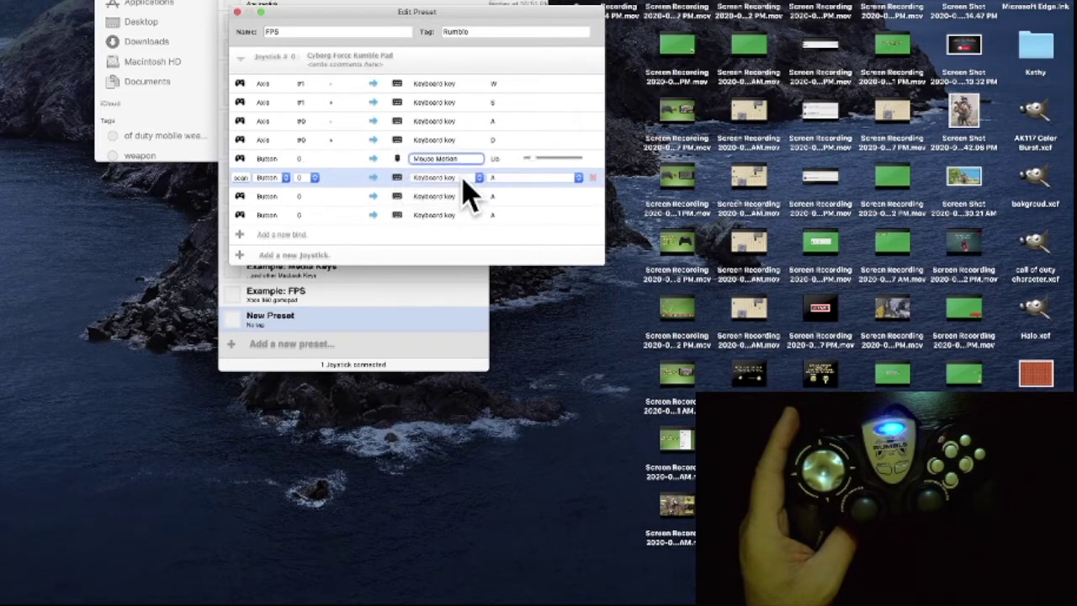
left_click(462, 180)
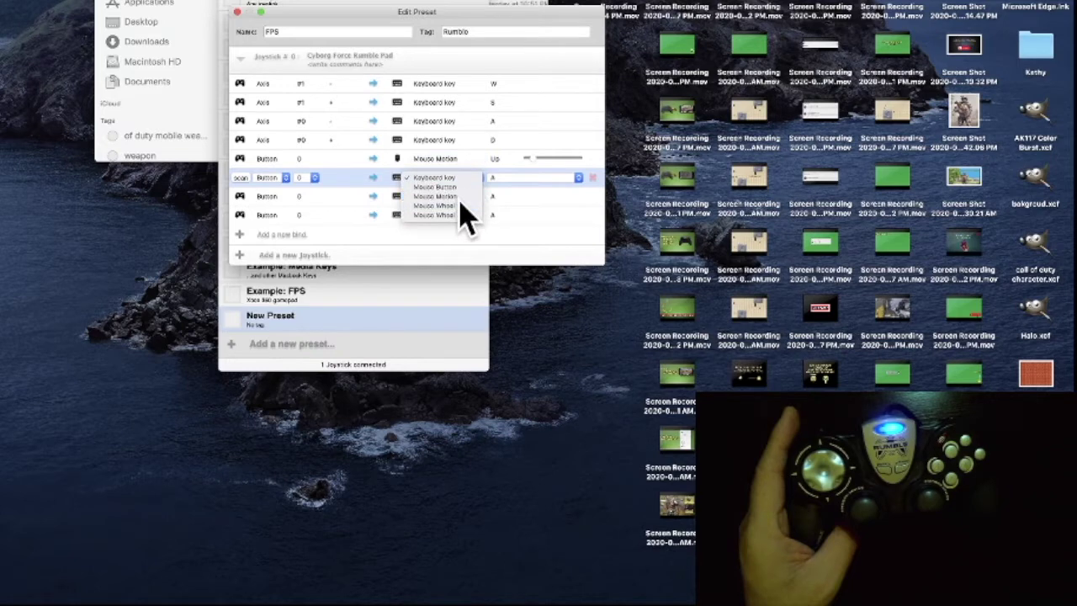
left_click(460, 199)
left_click(460, 200)
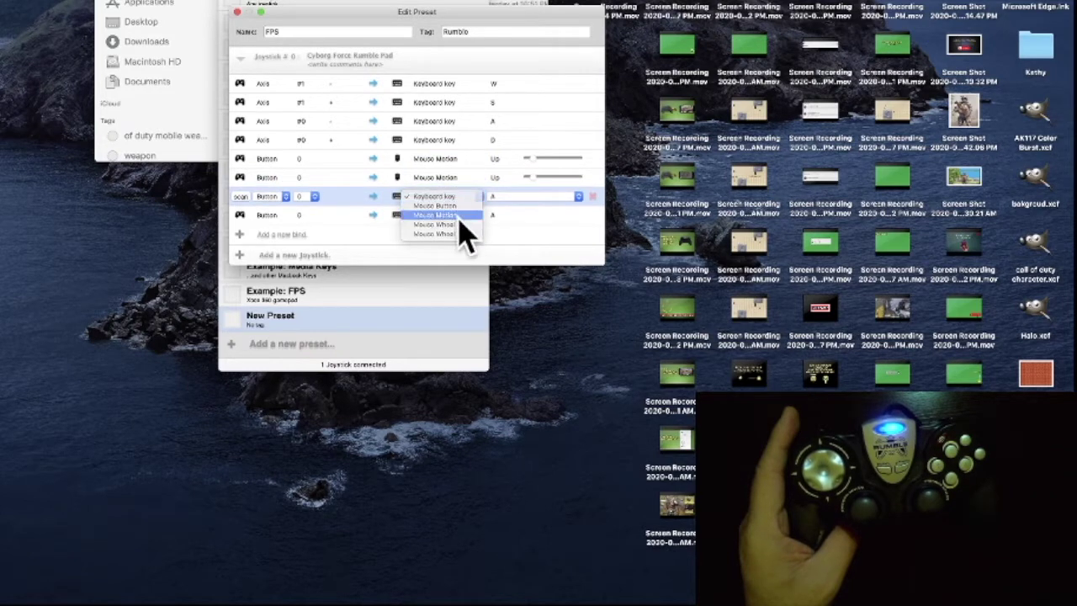
left_click(459, 216)
left_click(460, 217)
left_click(456, 235)
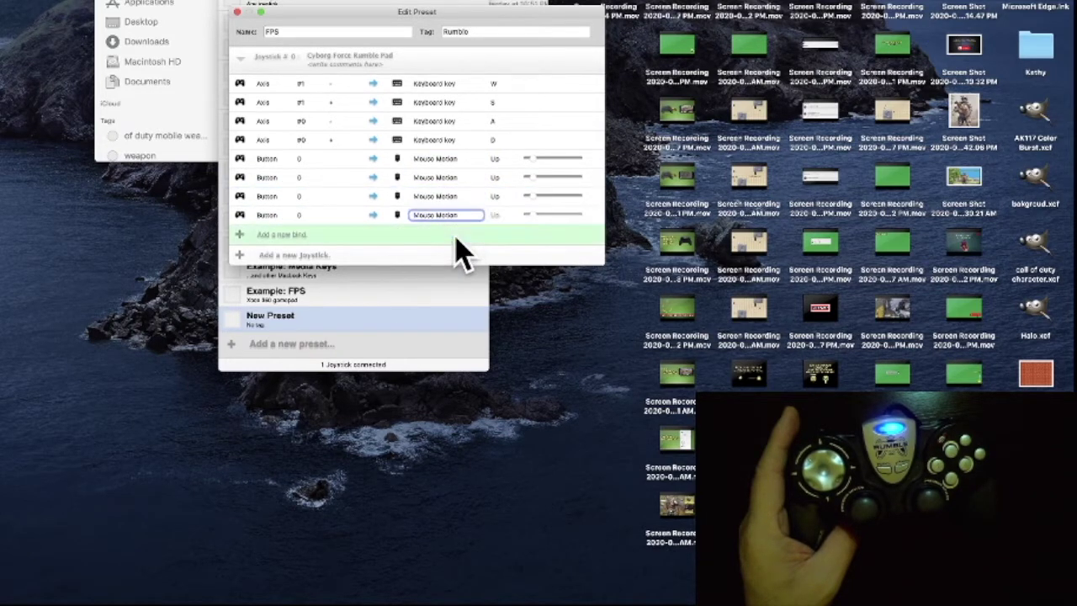
- Set the direction of the second, third and fourth Mouse Motion binds to Down, Left and Right
left_click(503, 177)
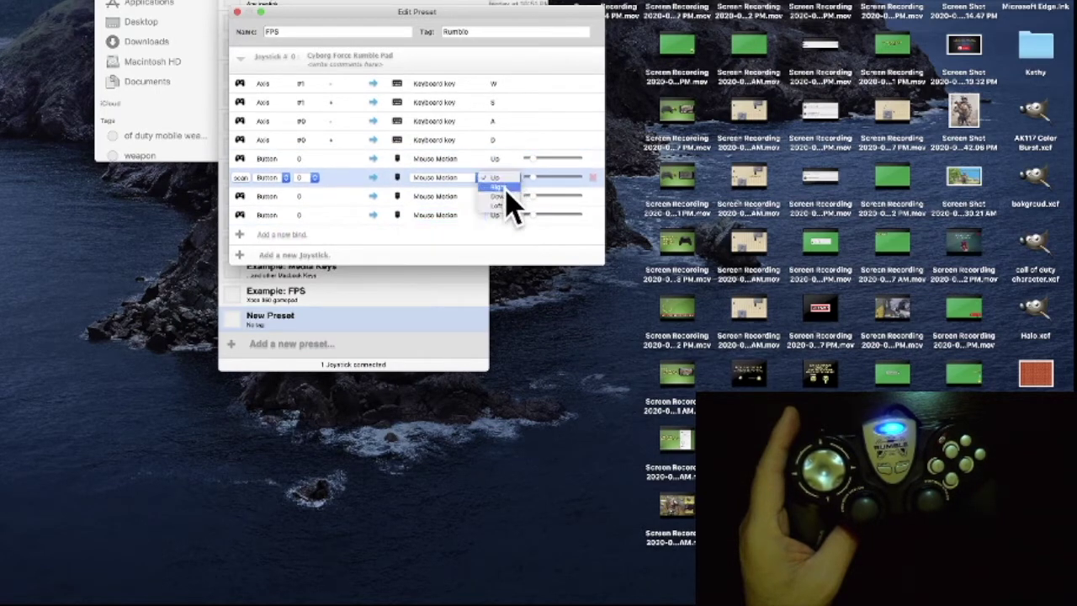
left_click(505, 199)
left_click(505, 200)
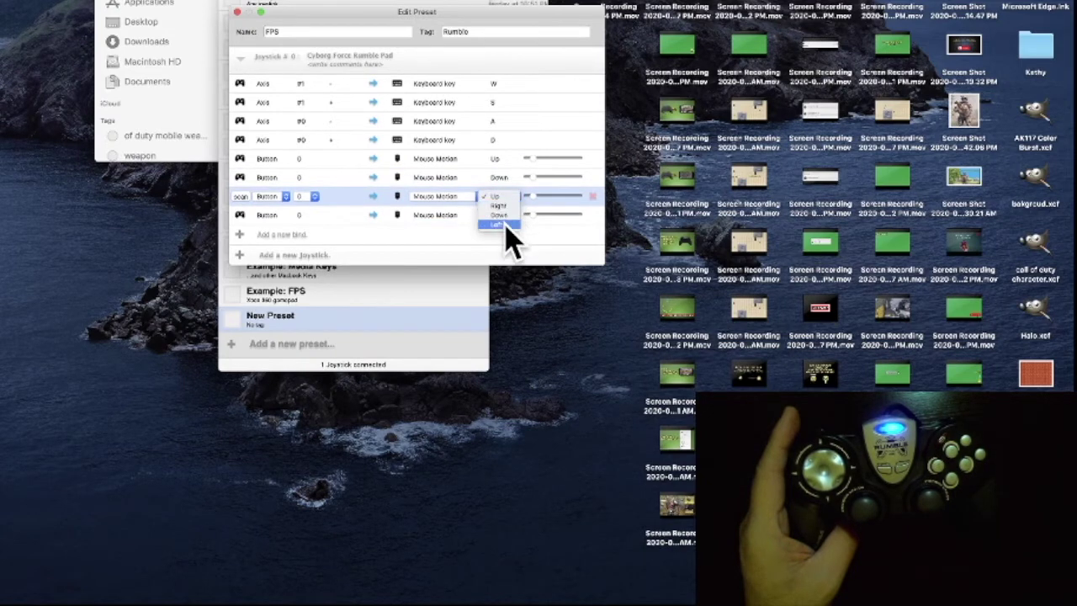
left_click(505, 226)
left_click(507, 224)
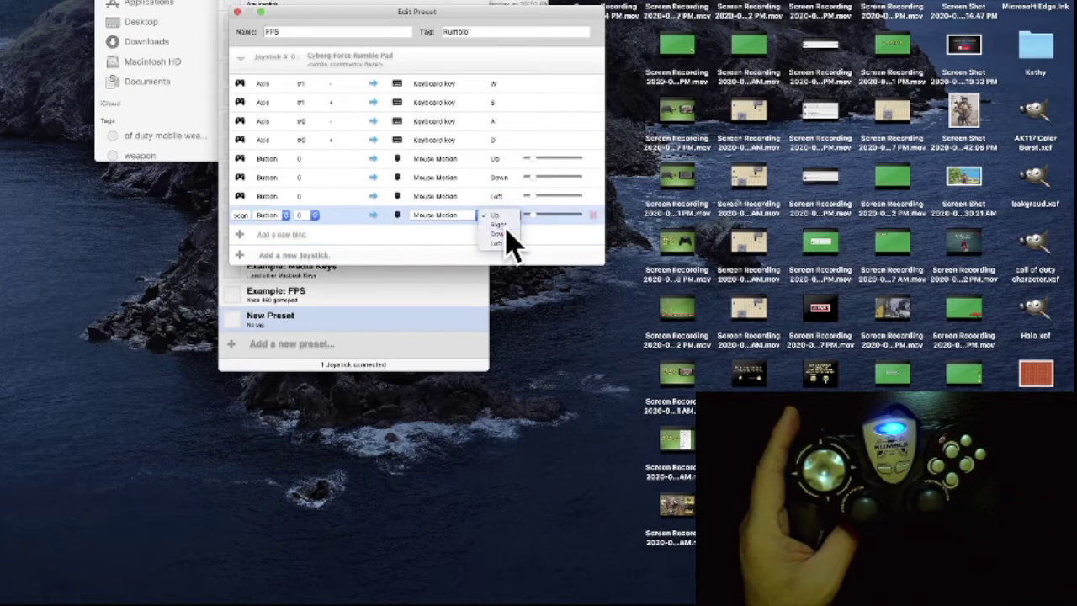
left_click(506, 226)
- Scan the right stick's directions into the Mouse Motion binds: Axis #3 - for Up, #3 + for Down, #2 - for Left, #2 + for Right
left_click(301, 204)
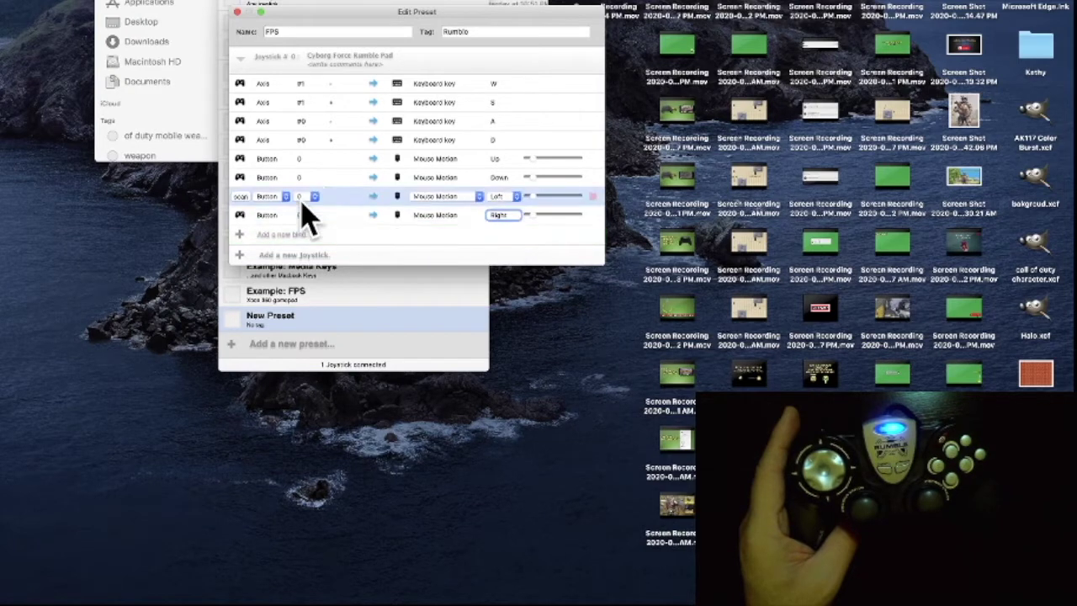
left_click(274, 102)
left_click(280, 179)
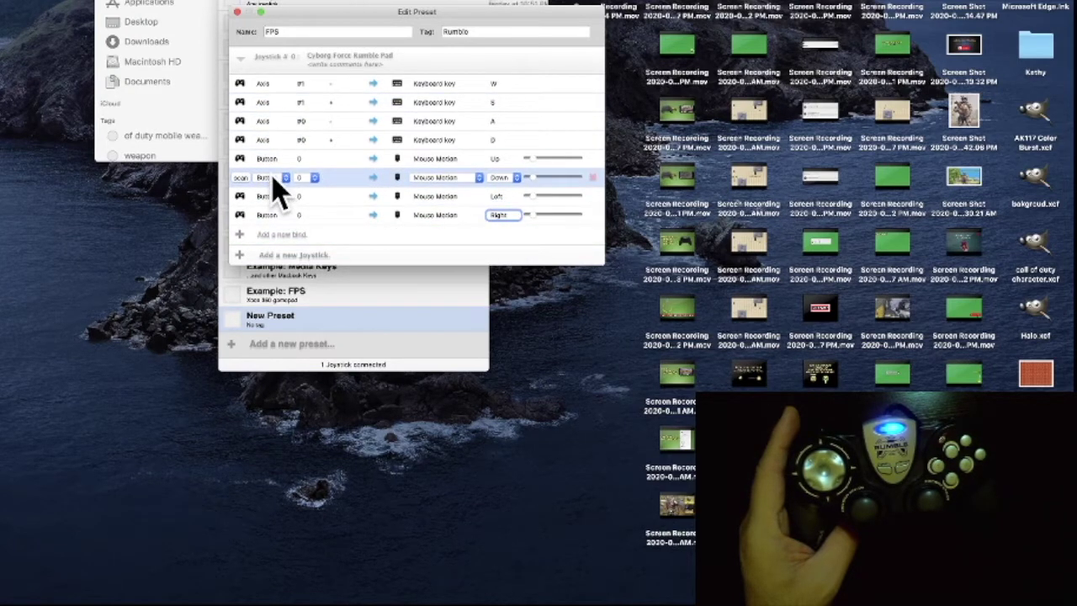
left_click(249, 165)
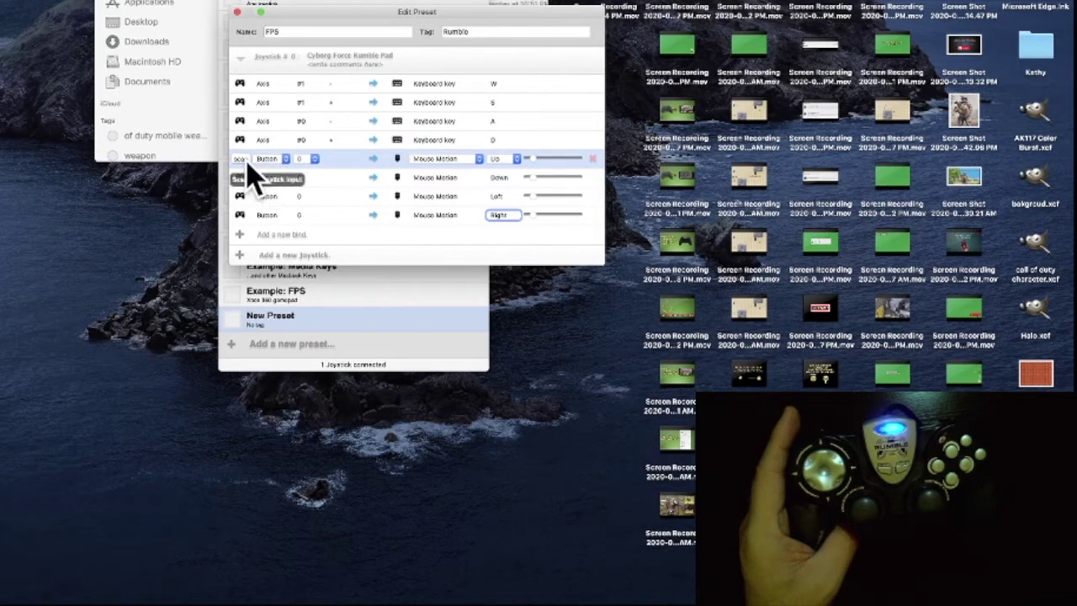
left_click(244, 161)
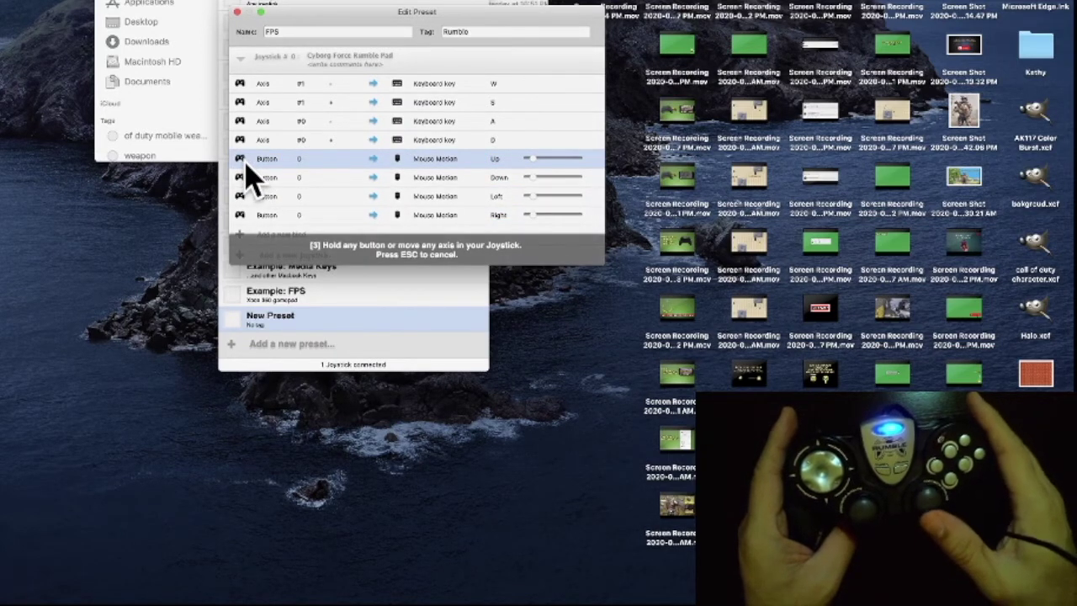
left_click(249, 177)
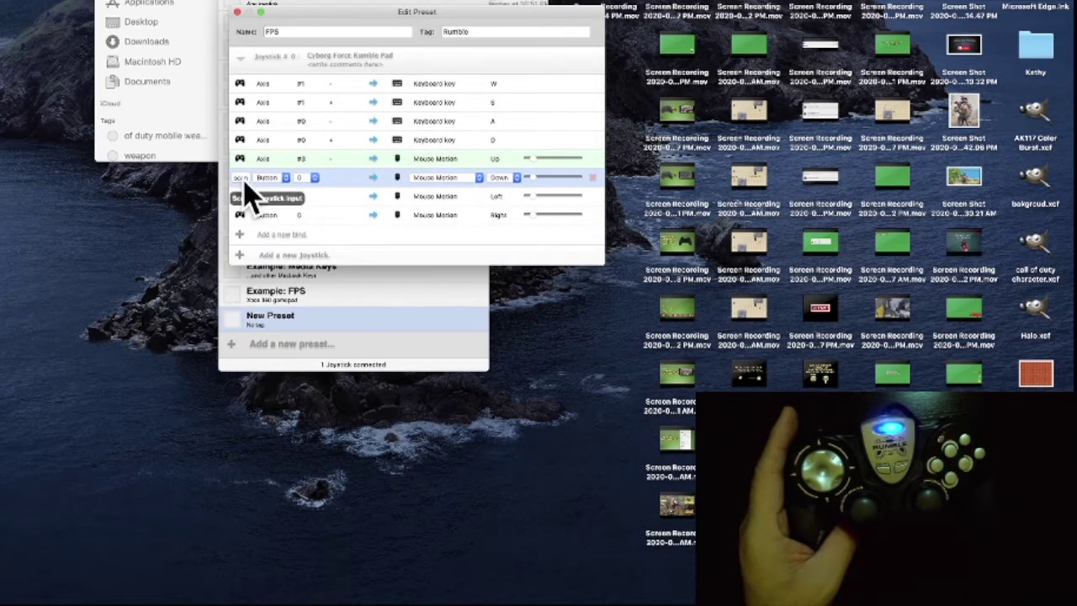
left_click(242, 180)
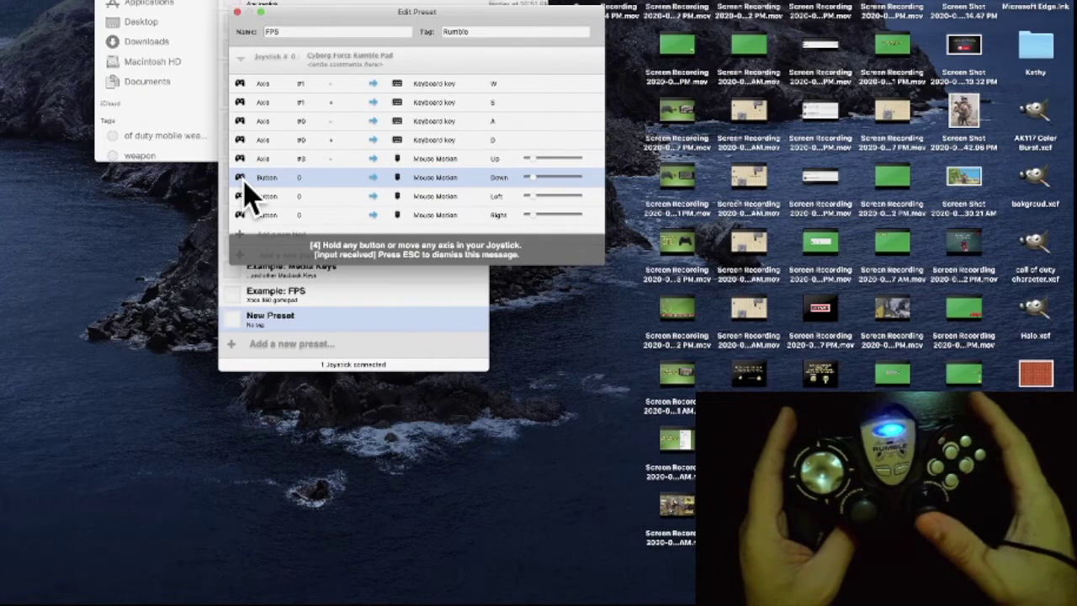
left_click(244, 196)
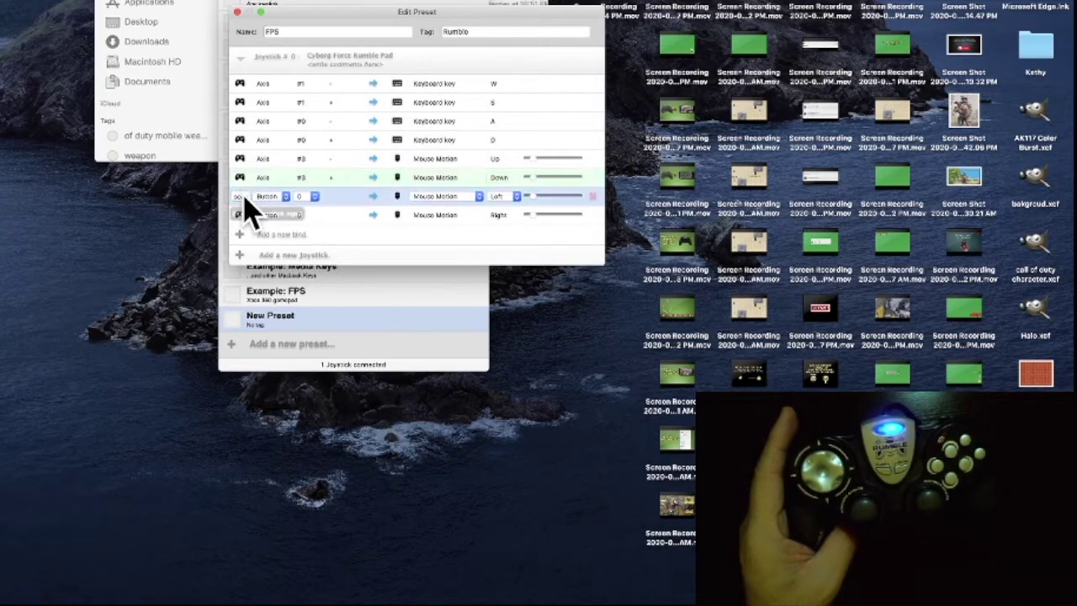
left_click(244, 198)
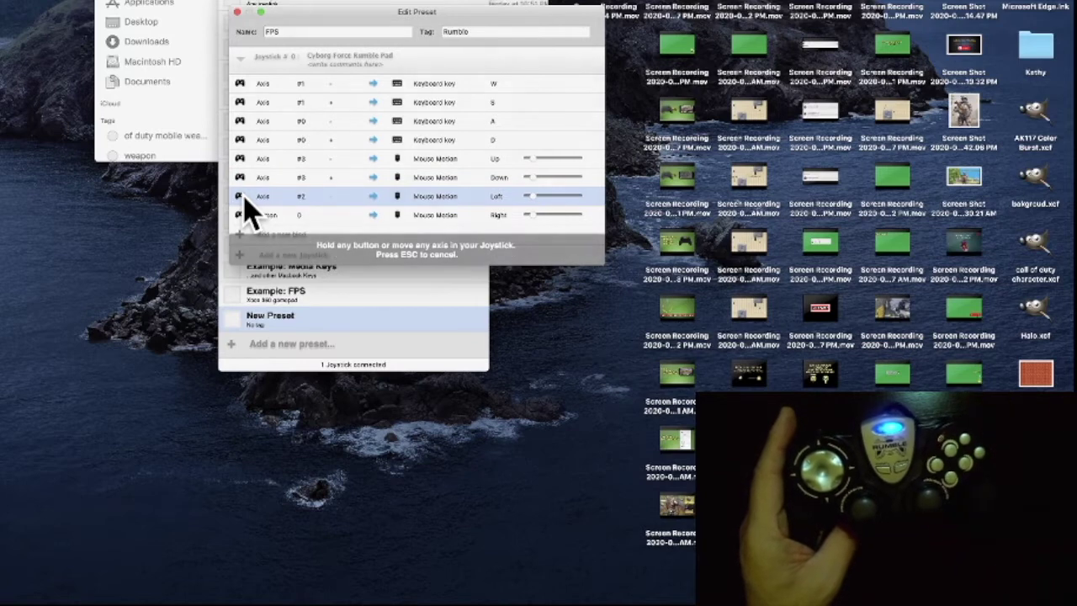
left_click(245, 213)
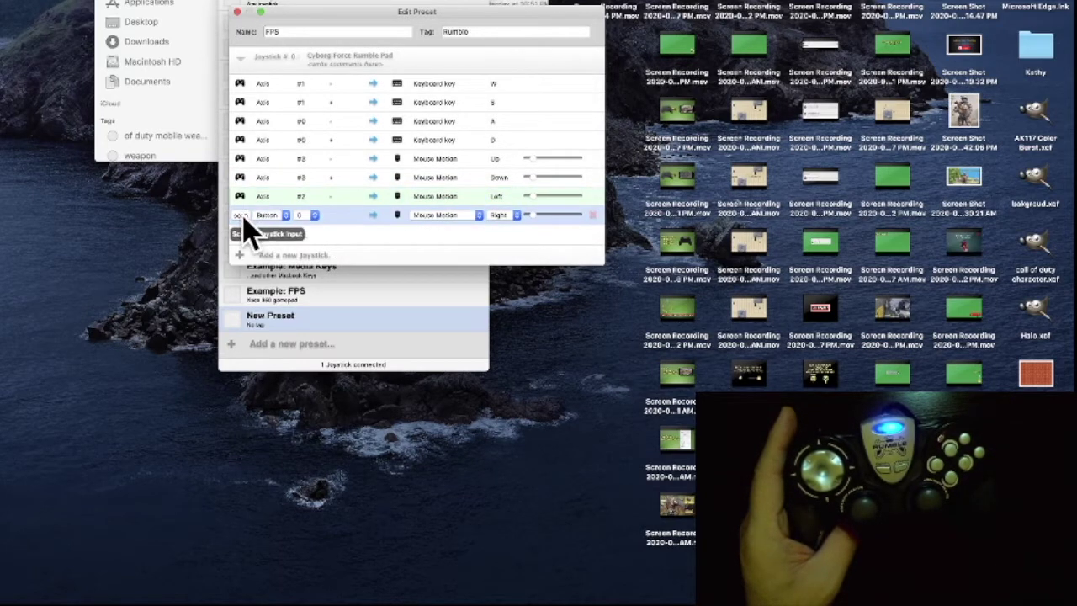
left_click(242, 215)
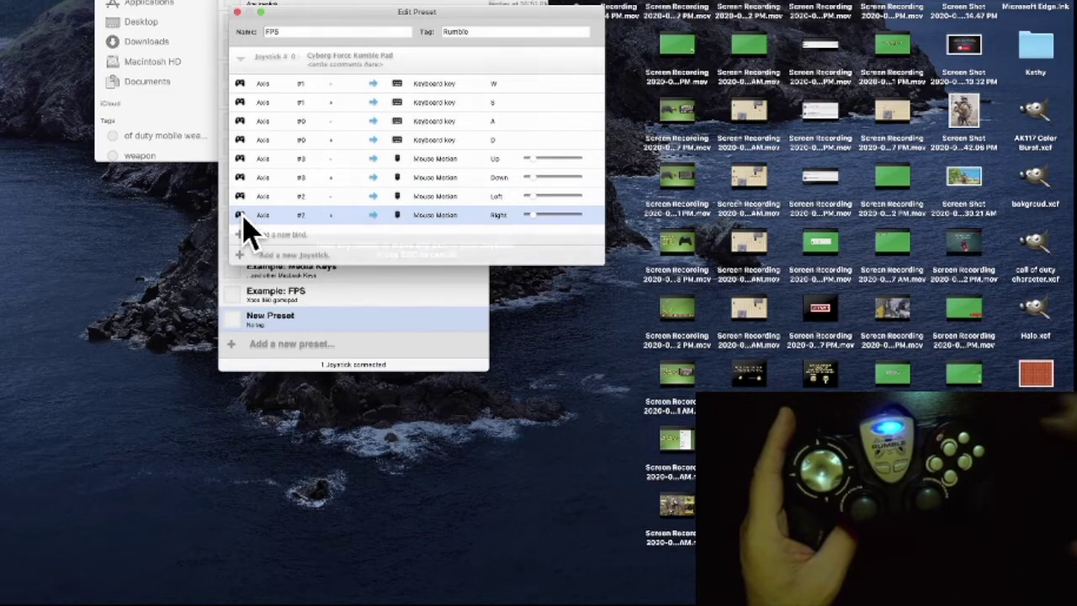
- Raise the max speed of the Up, Down, Left and Right Mouse Motion binds to about the middle of the range
left_click(551, 178)
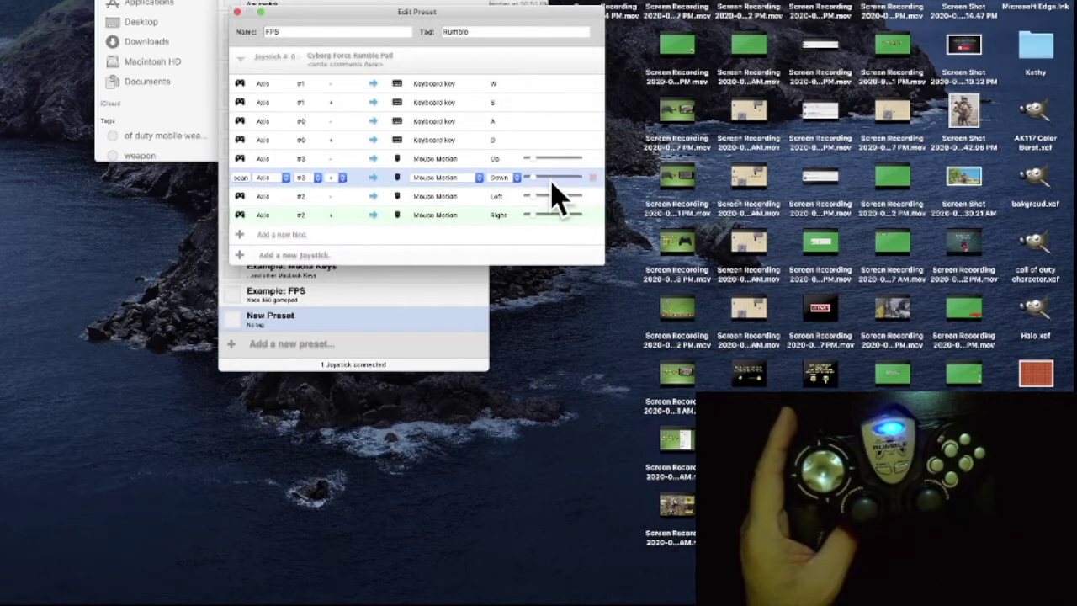
left_click(537, 161)
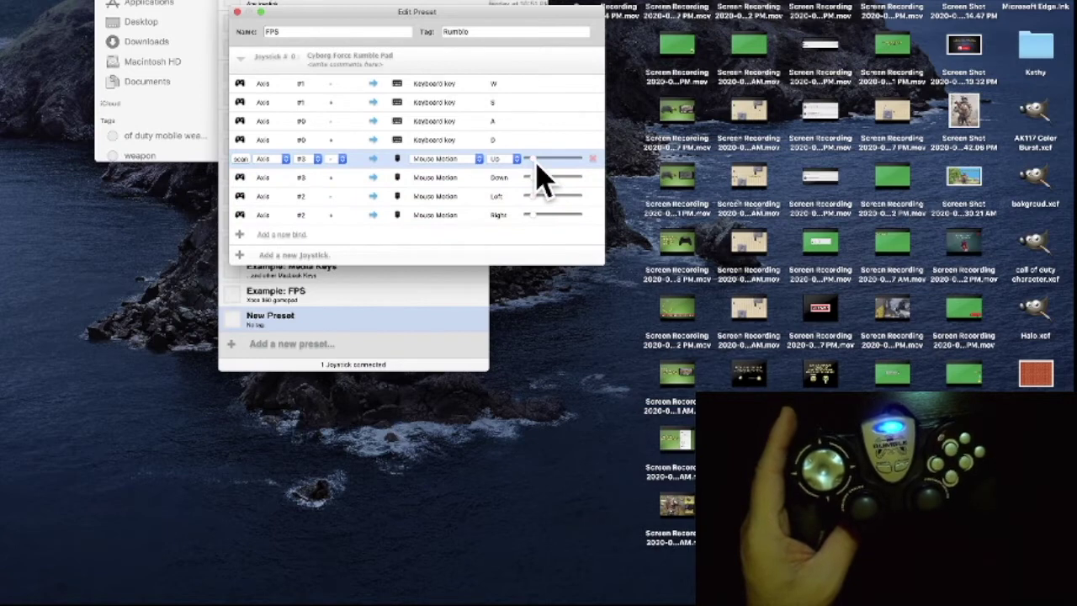
left_click_drag(536, 162, 552, 164)
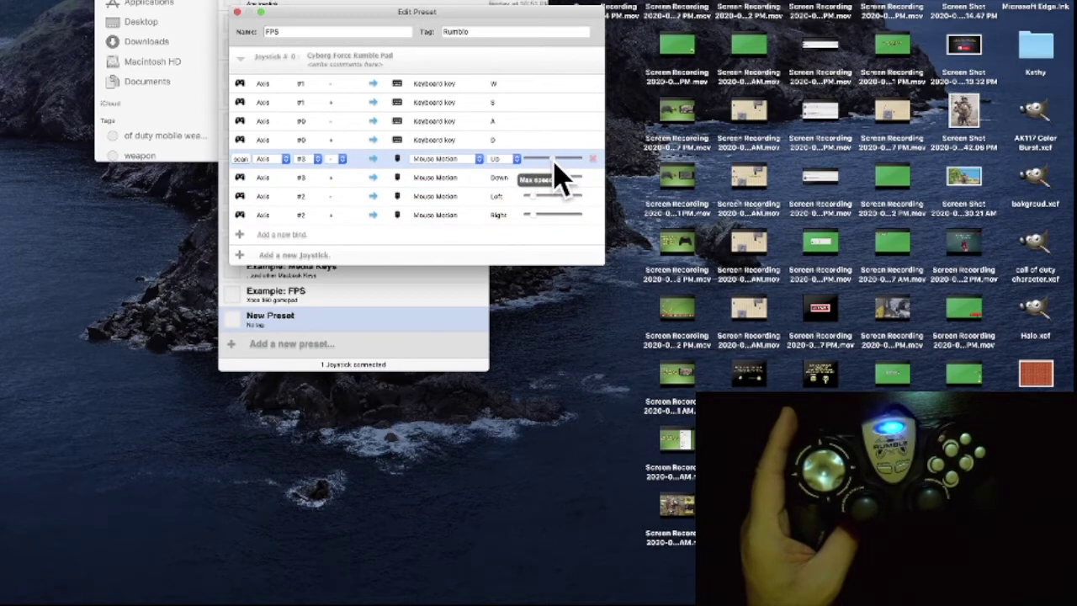
left_click(548, 177)
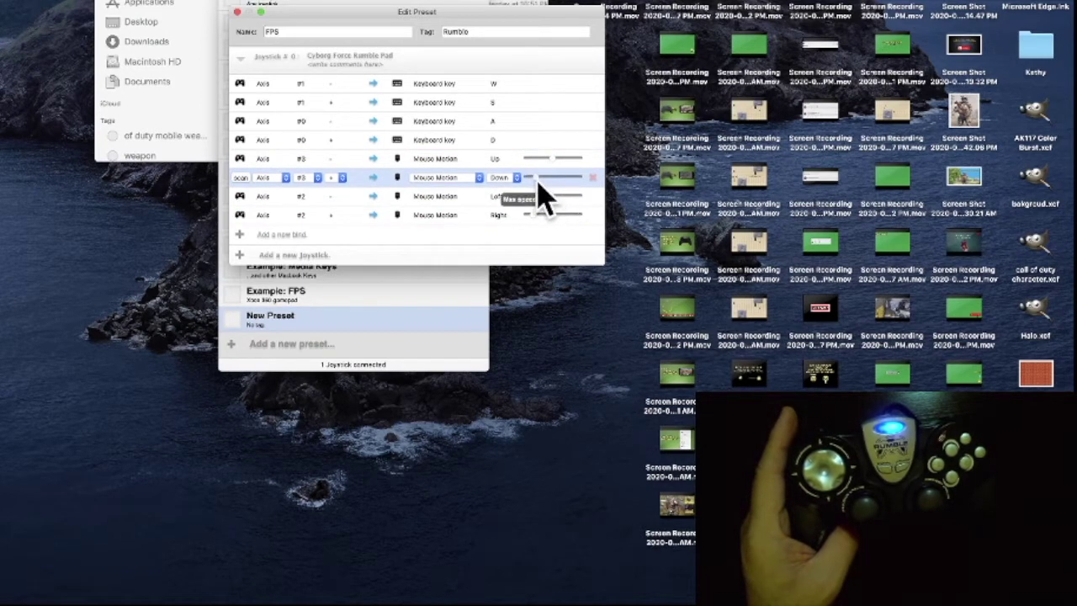
left_click_drag(538, 187, 547, 185)
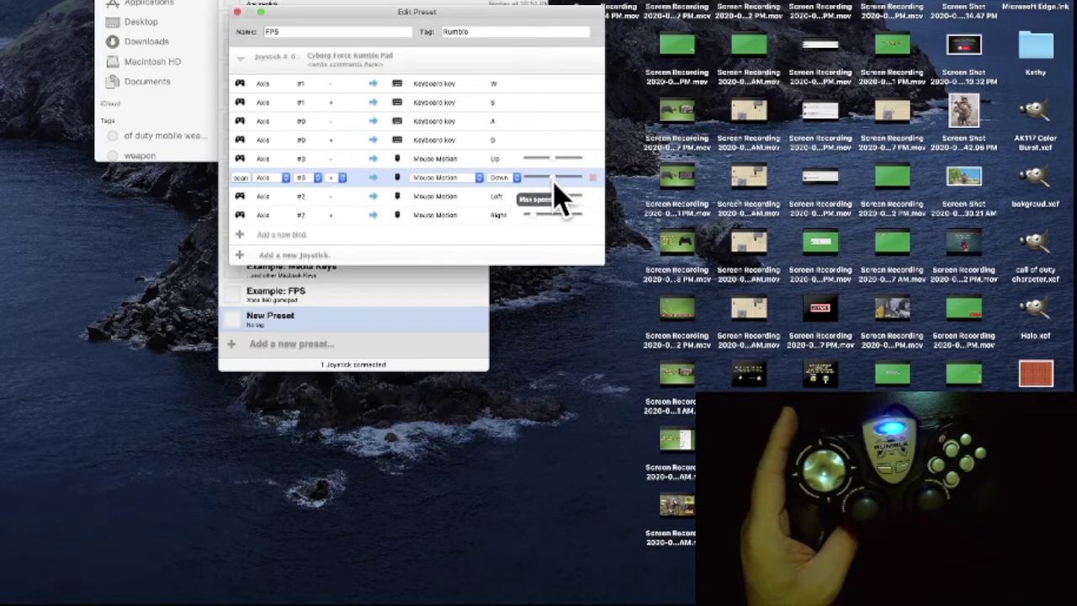
left_click(558, 198)
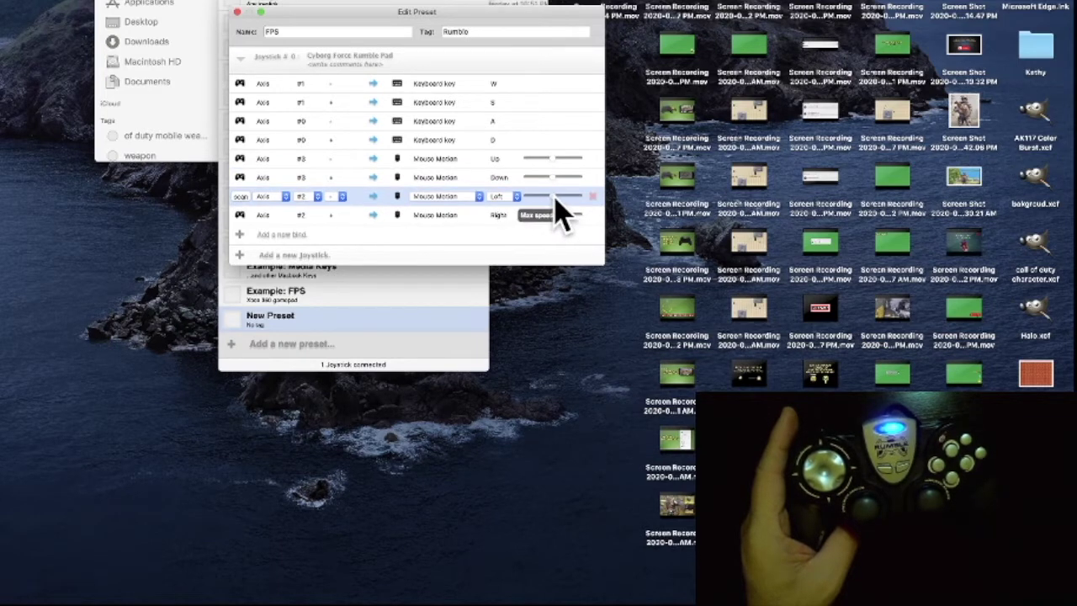
left_click(548, 216)
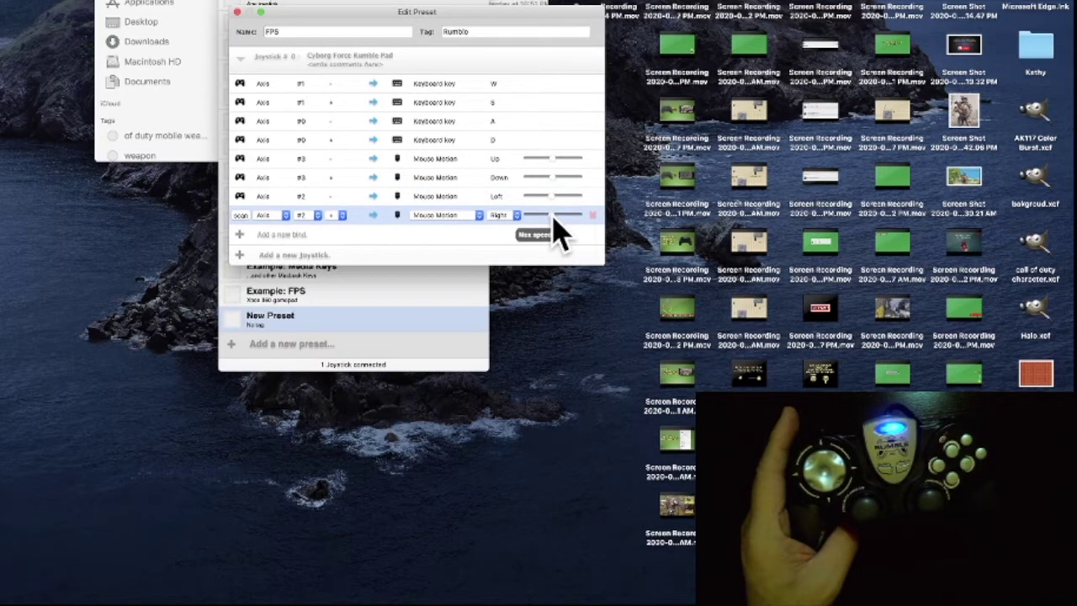
left_click(517, 179)
left_click(413, 203)
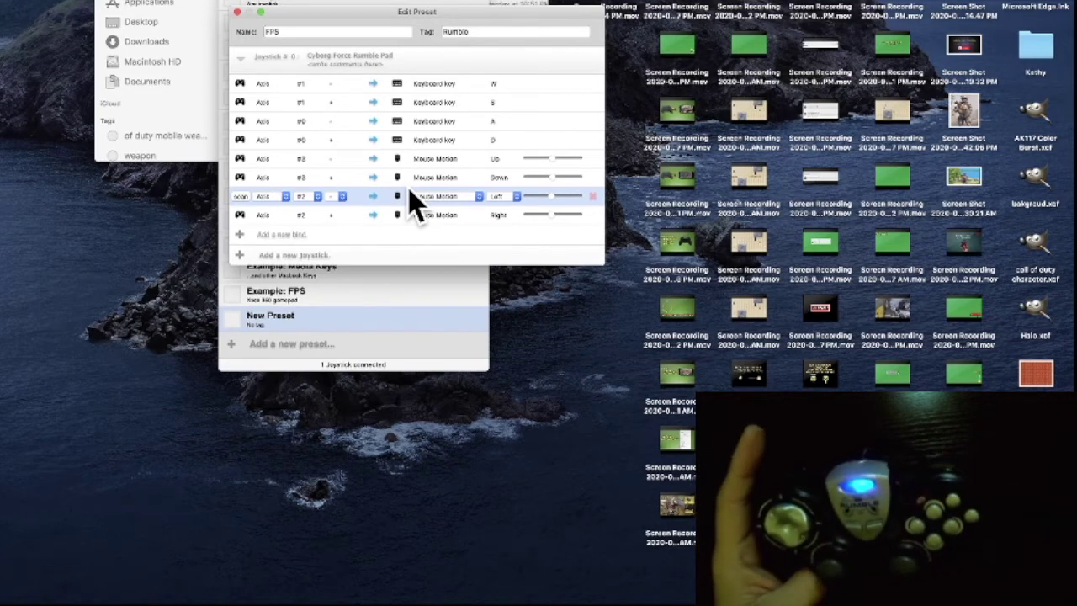
left_click(392, 184)
- Add two binds below the Mouse Motion ones and assign keyboard keys 1 and 2 to them
left_click(243, 235)
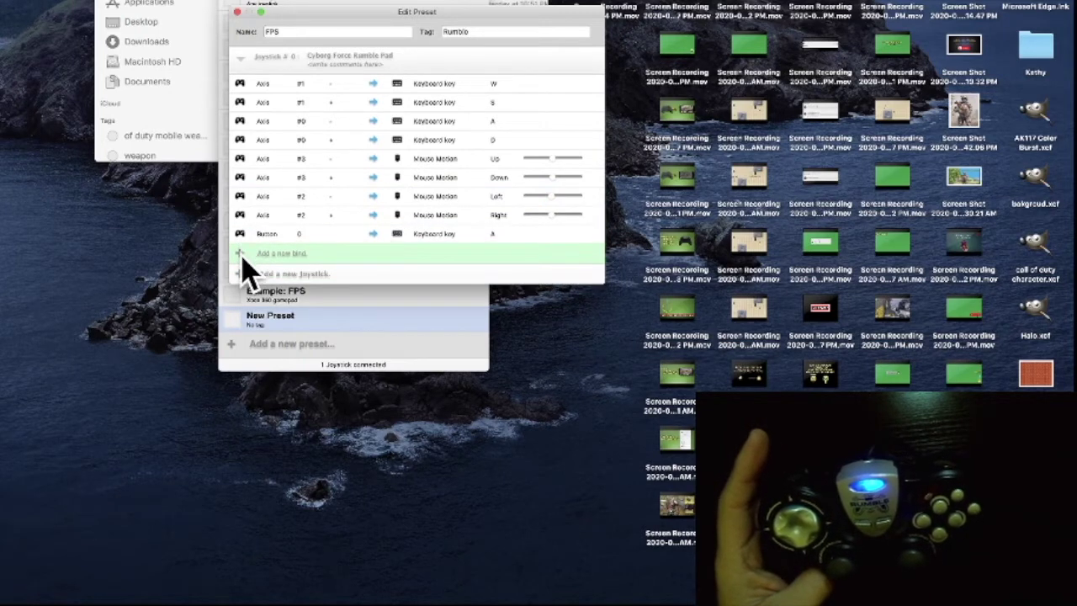
left_click(243, 255)
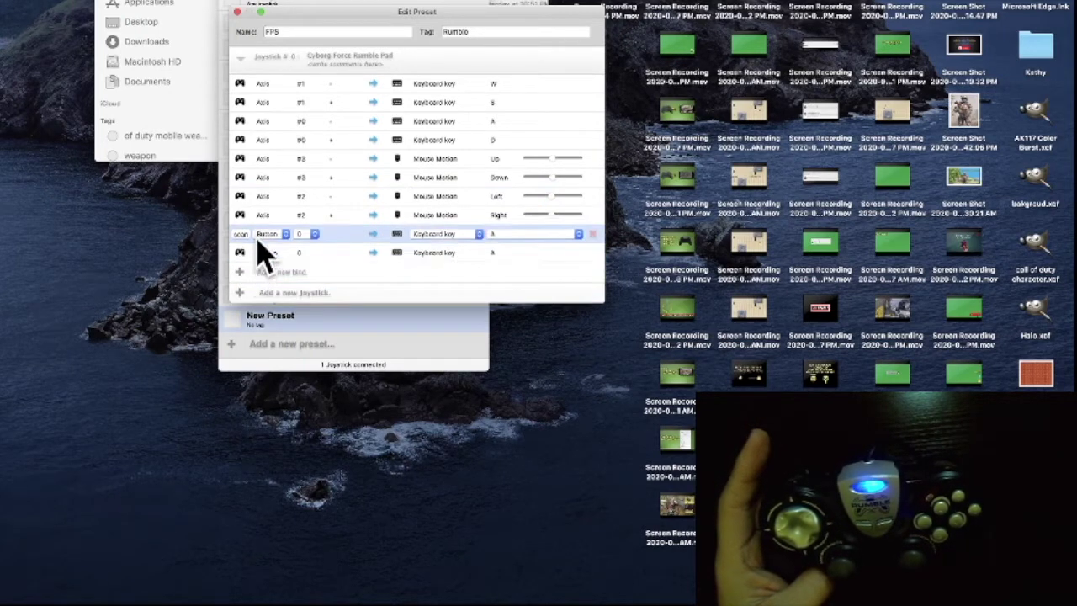
left_click(544, 236)
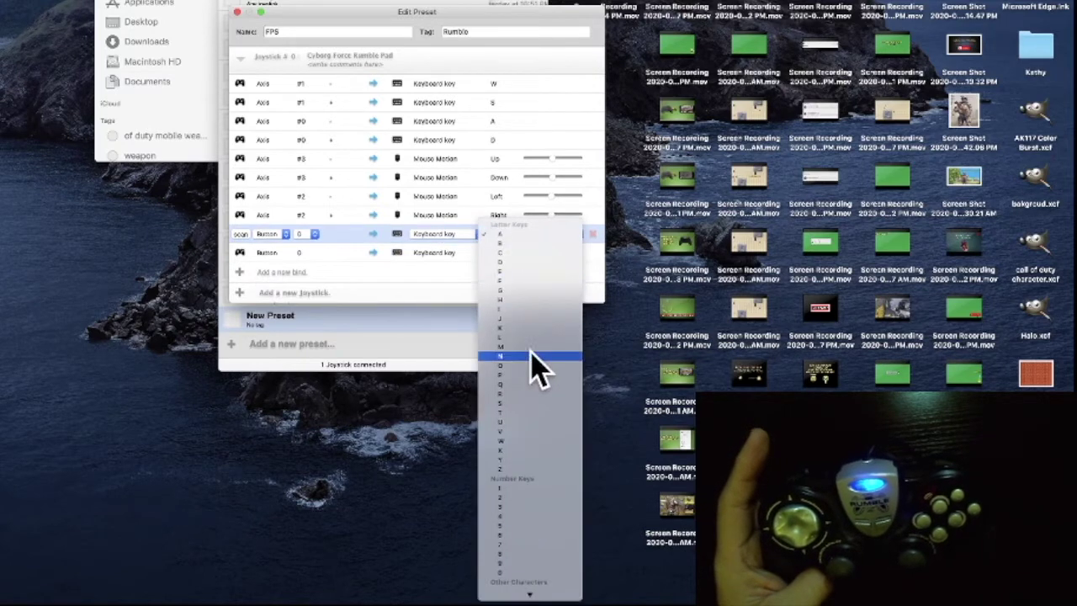
left_click(521, 439)
left_click(543, 255)
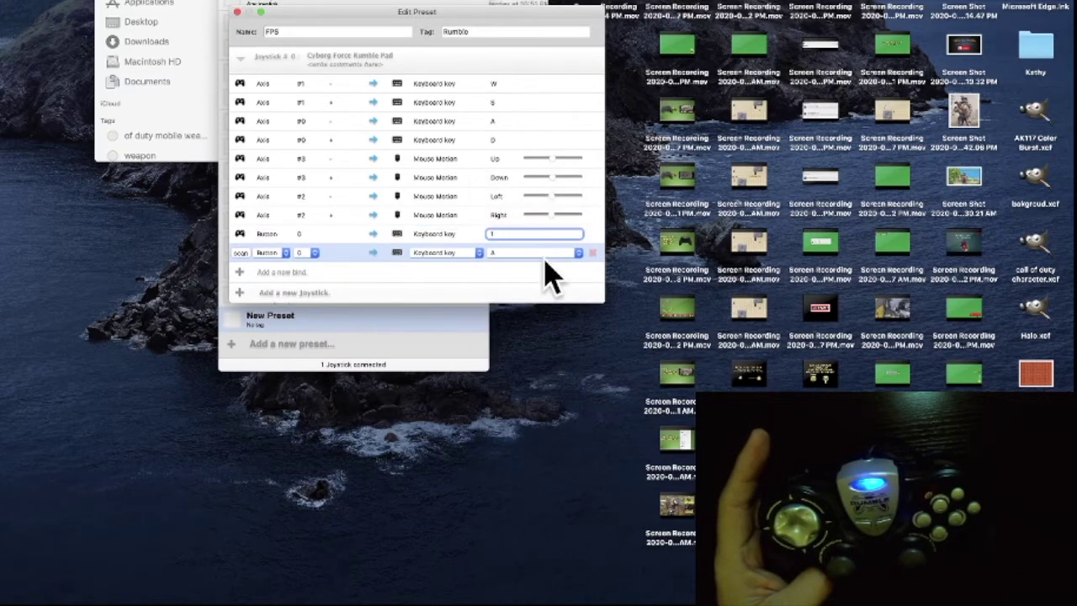
left_click(535, 253)
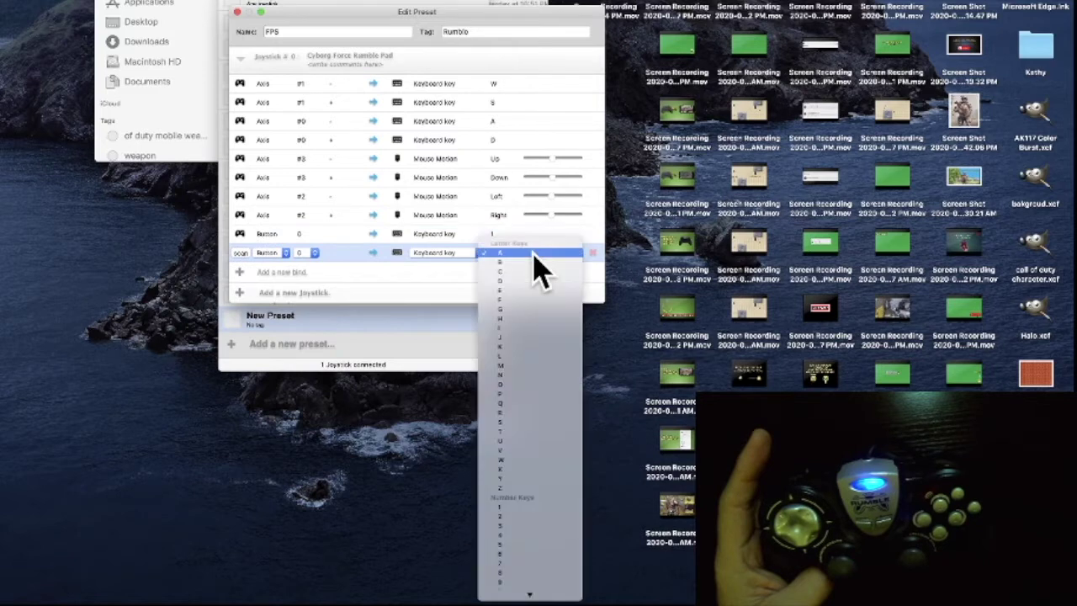
left_click(526, 516)
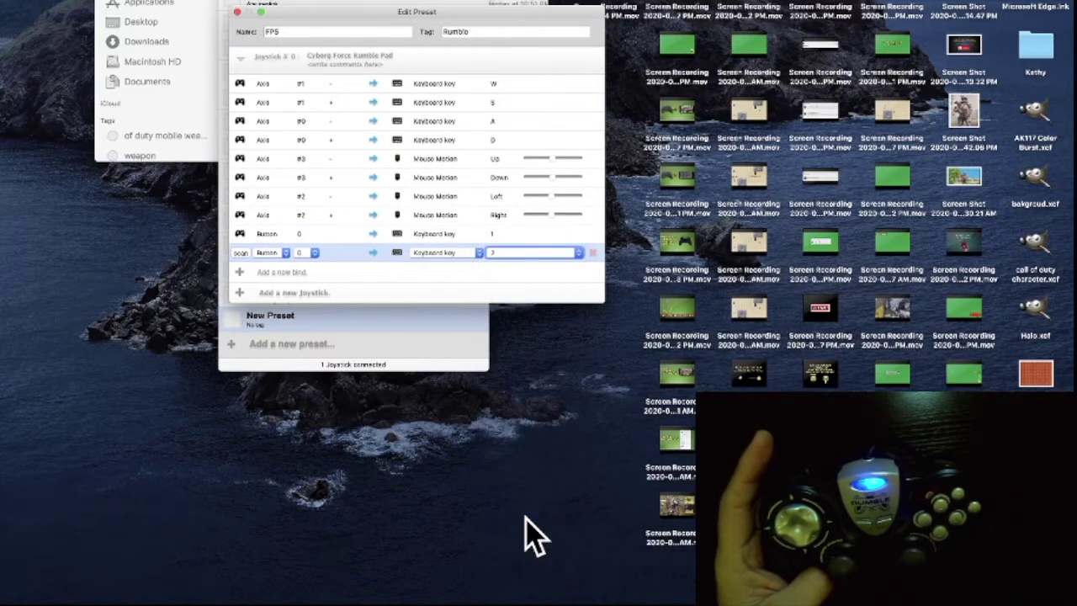
- Scan the gamepad buttons into the number-key binds: Button 6 for key 1 and Button 7 for key 2
left_click(306, 256)
left_click(254, 237)
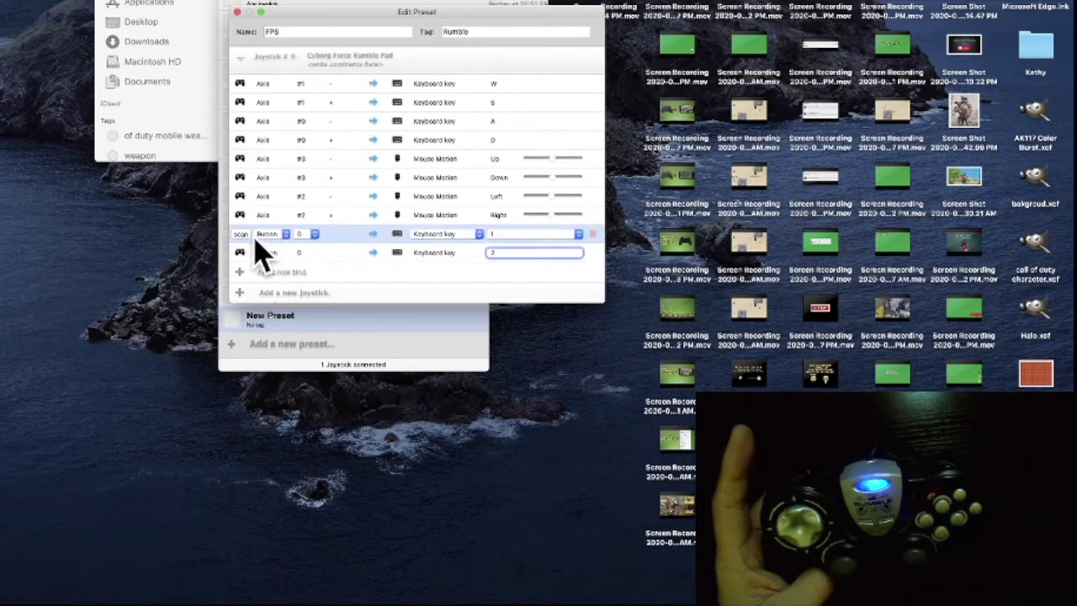
left_click(244, 236)
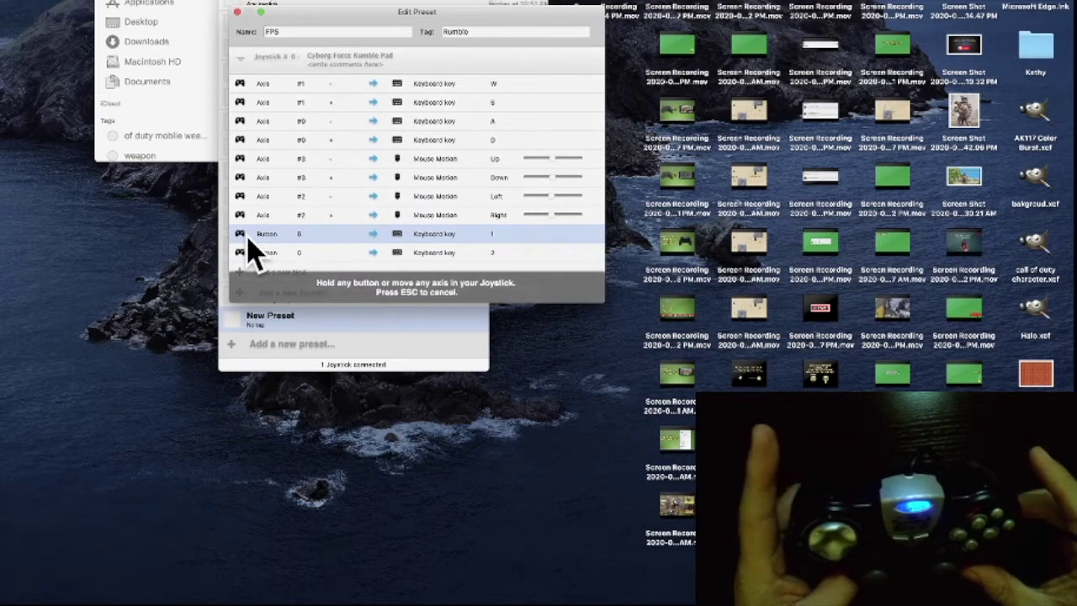
left_click(245, 251)
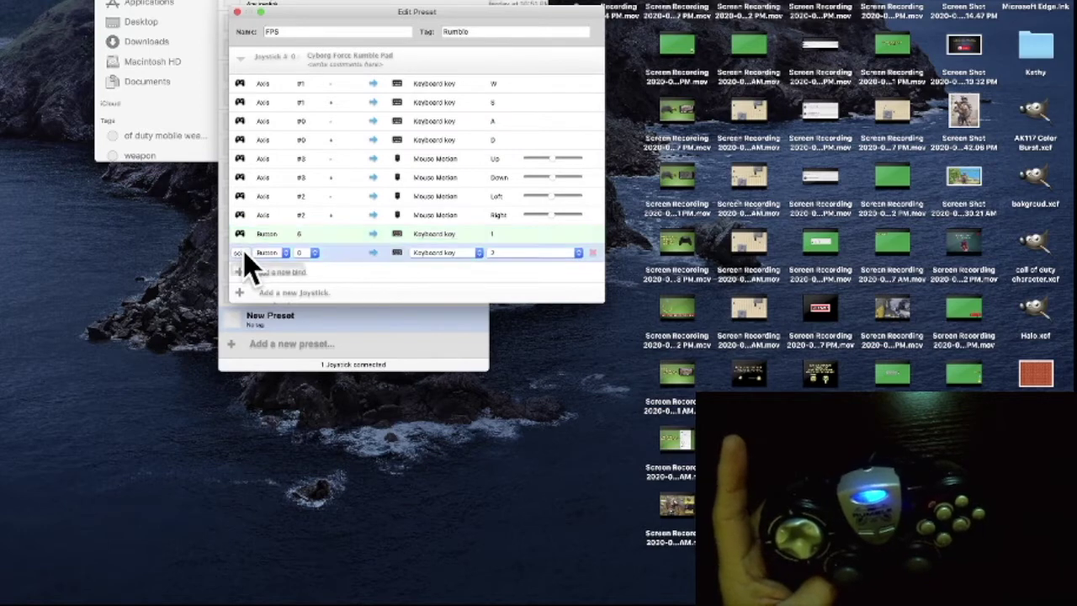
left_click(244, 252)
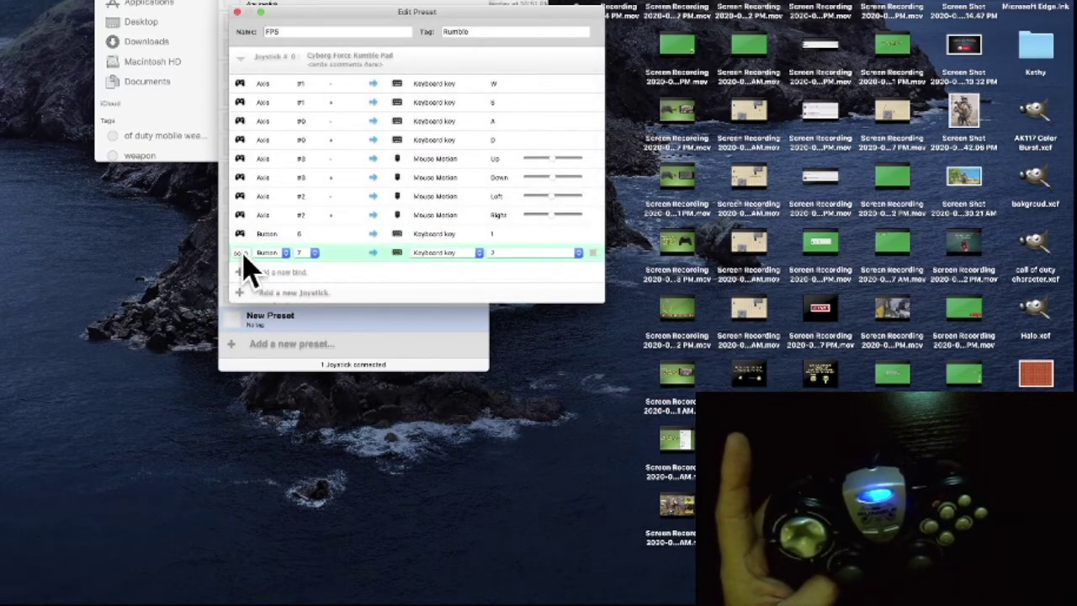
left_click(345, 175)
left_click(360, 121)
left_click(377, 102)
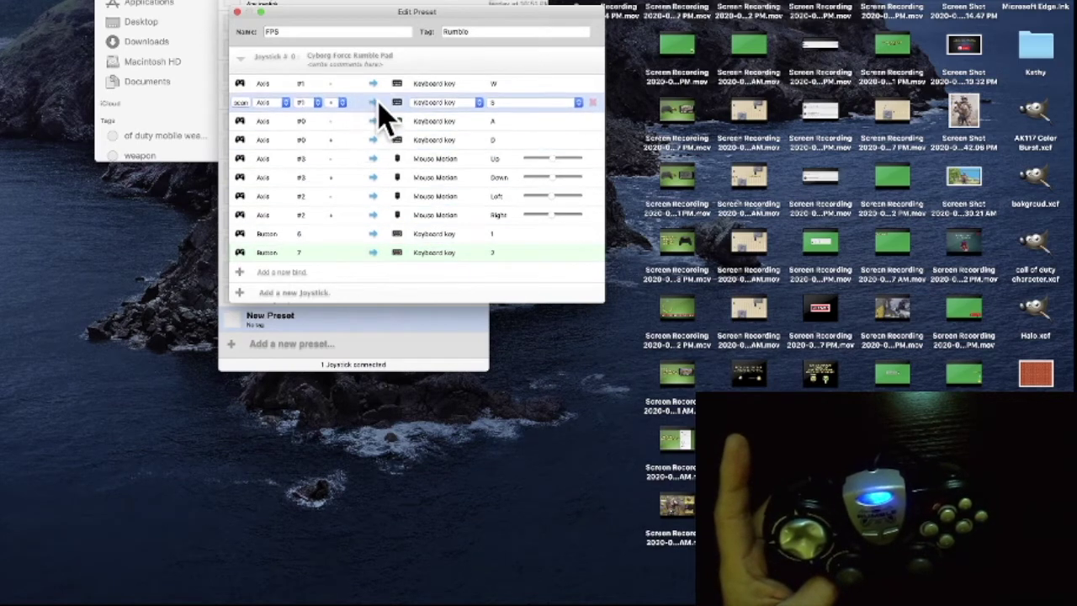
left_click(325, 60)
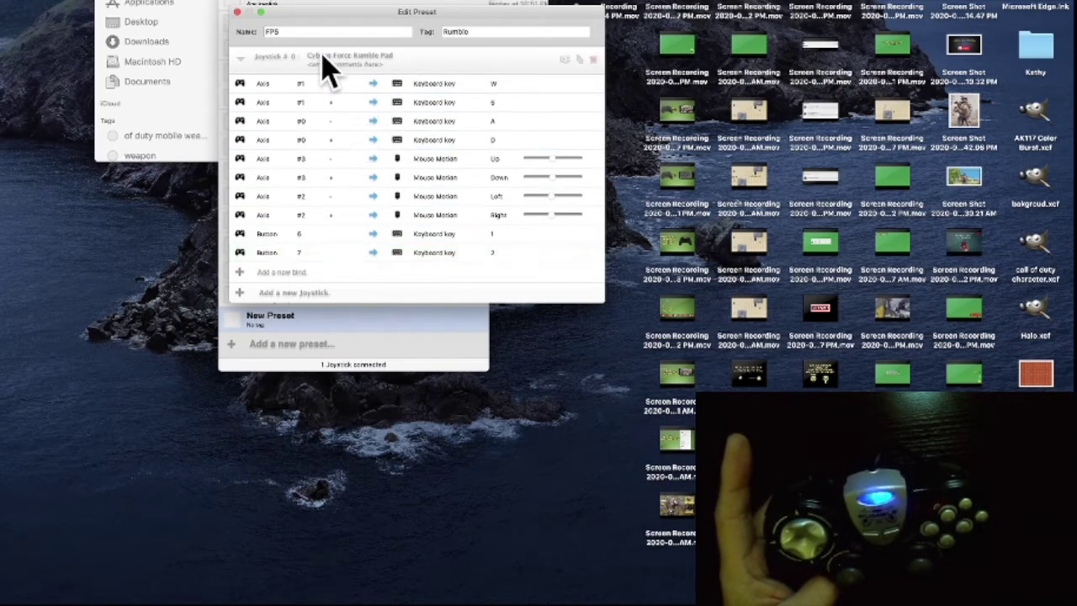
- Close the preset editor and enable the new FPS preset tagged Rumble at the end of the preset list
left_click(238, 13)
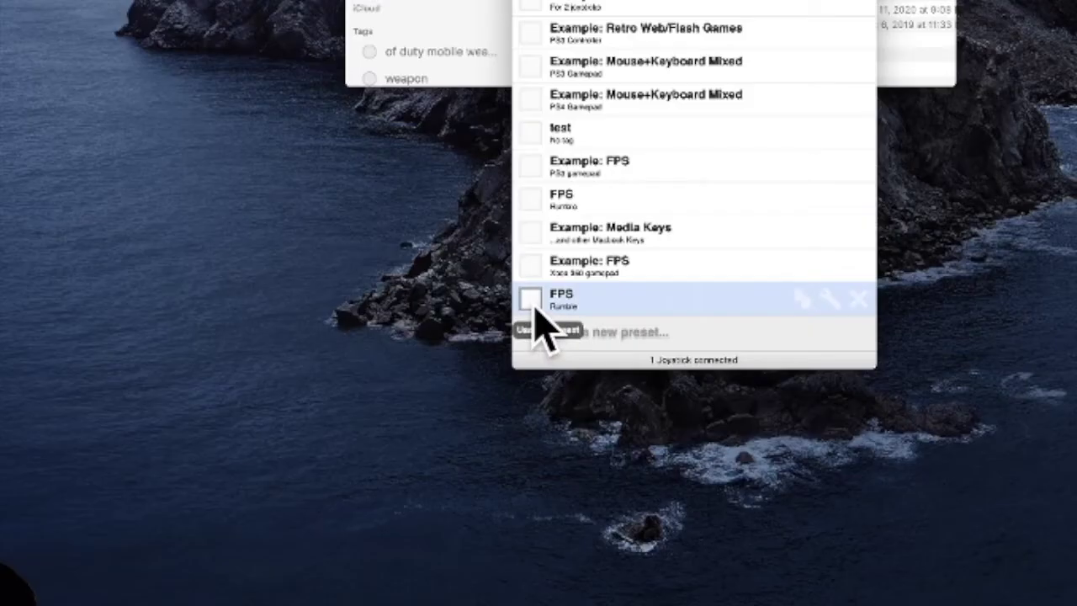
left_click(533, 303)
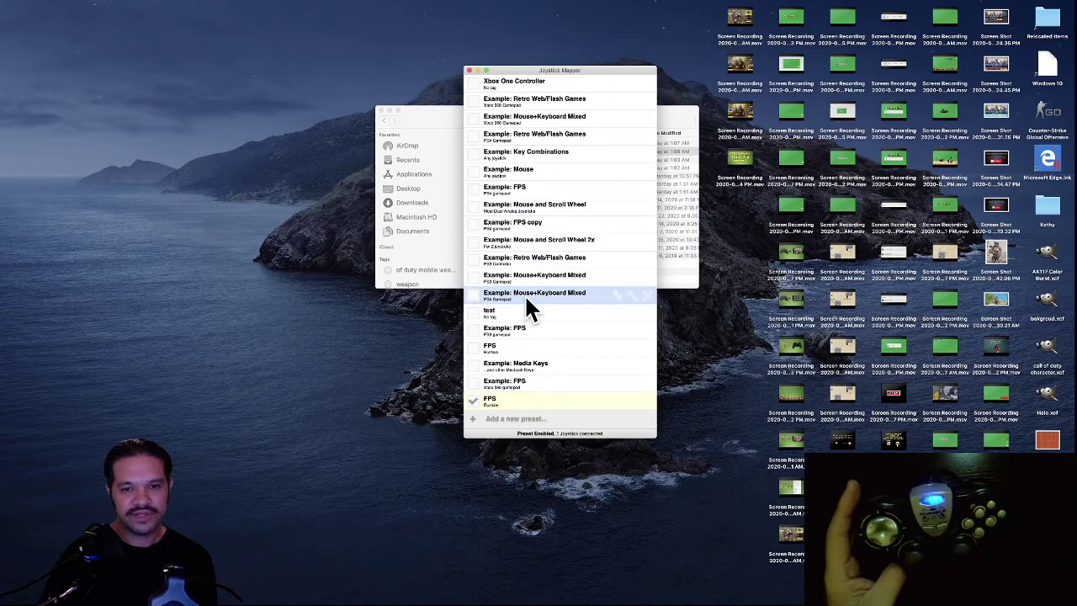
- Switch to the web browser and launch the Humanoid level from 3D Aim Trainer's Quick Play page in full screen
mouse_move(459, 599)
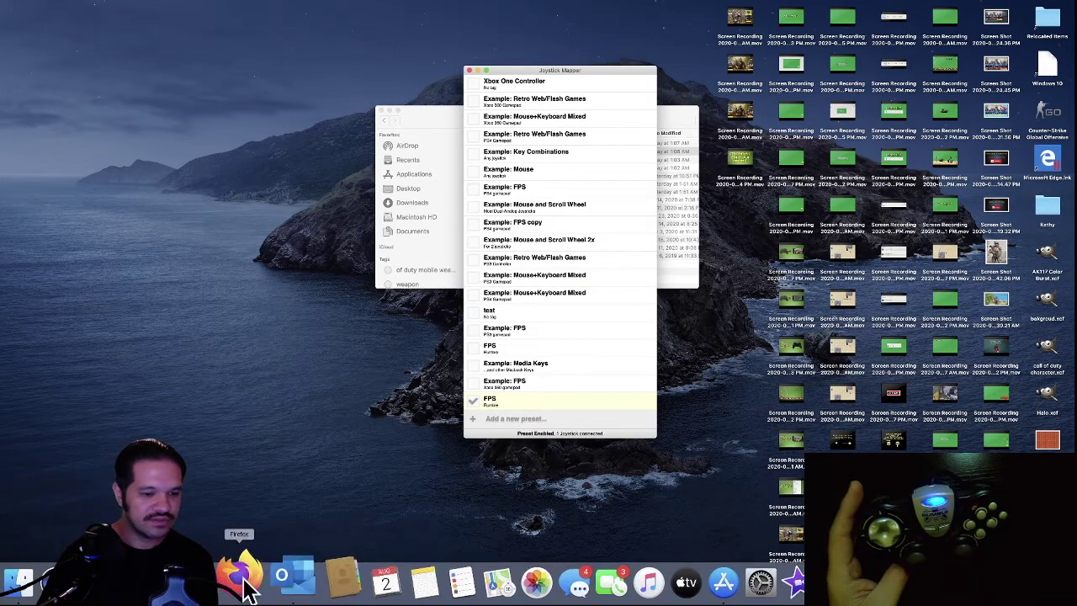
left_click(244, 579)
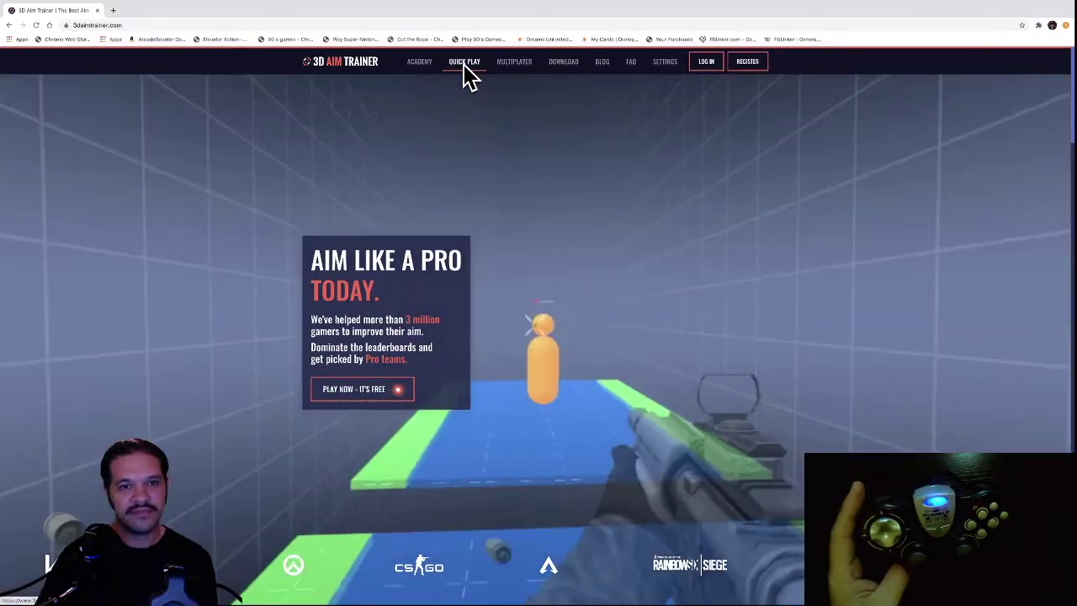
left_click(465, 67)
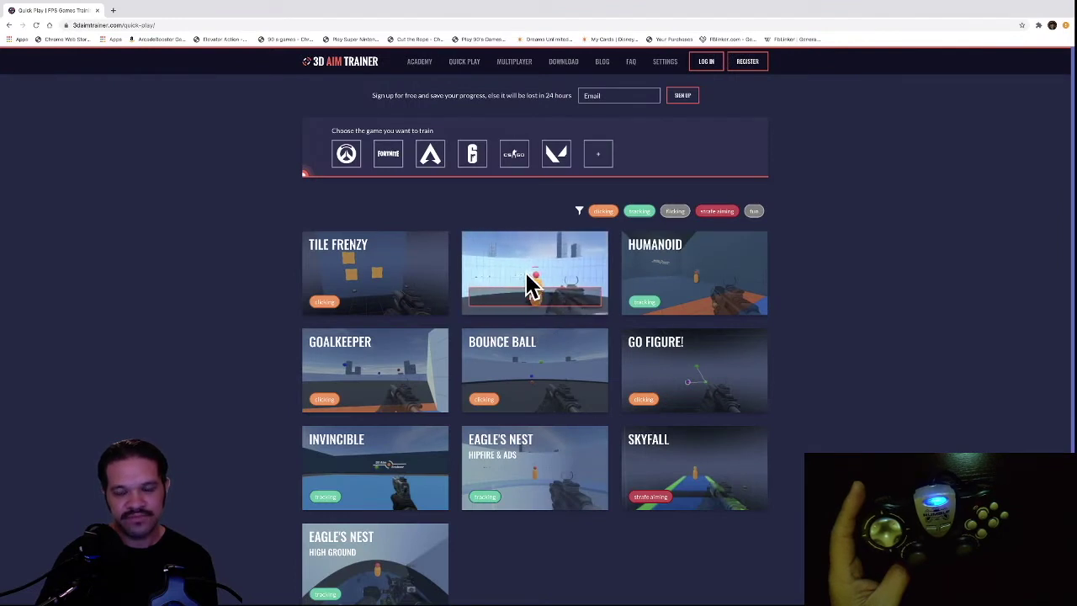
left_click(705, 308)
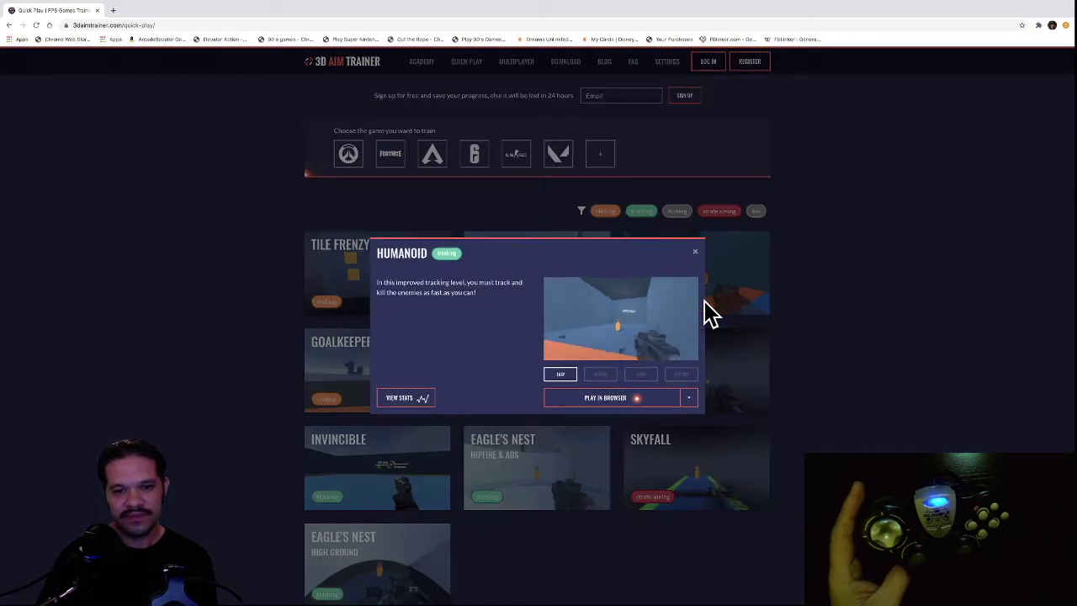
left_click(610, 402)
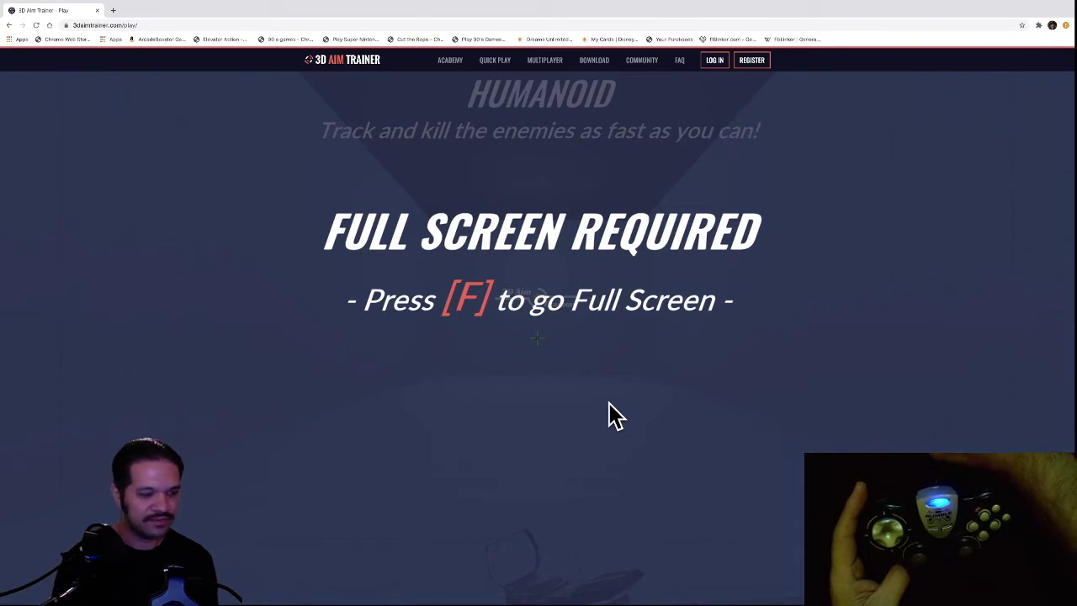
key("f")
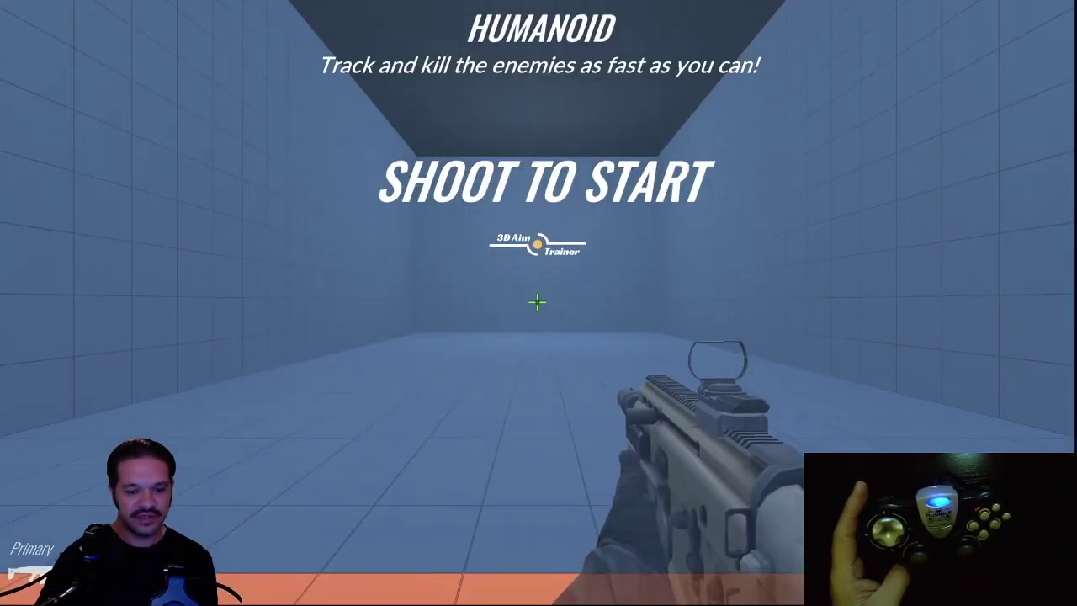
- Pause the level and examine the key bindings for movement, firing, aiming and reloading in the Controls options
key("Escape")
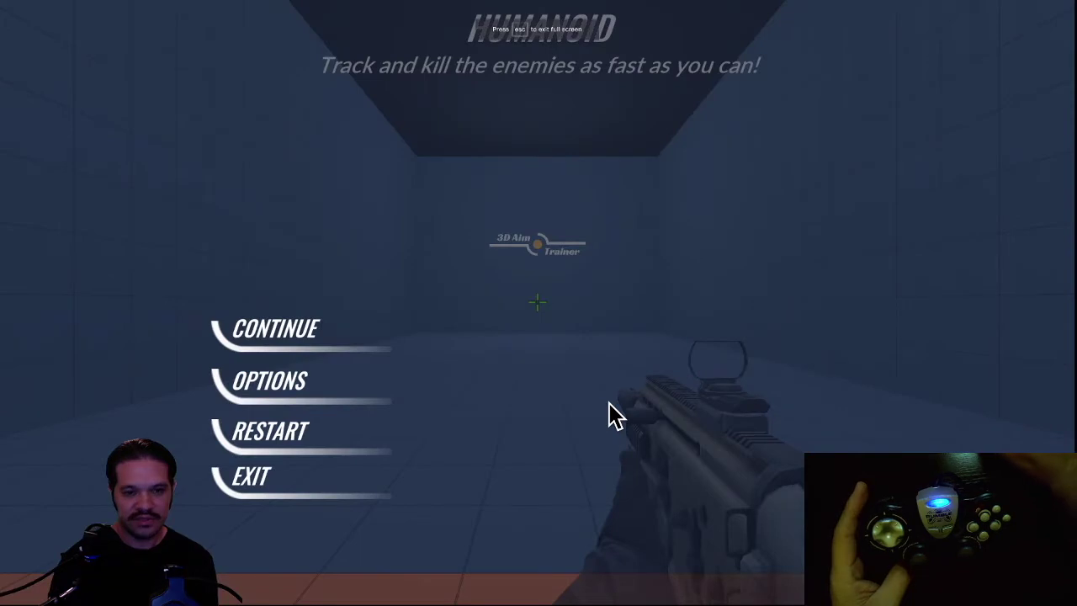
left_click(276, 383)
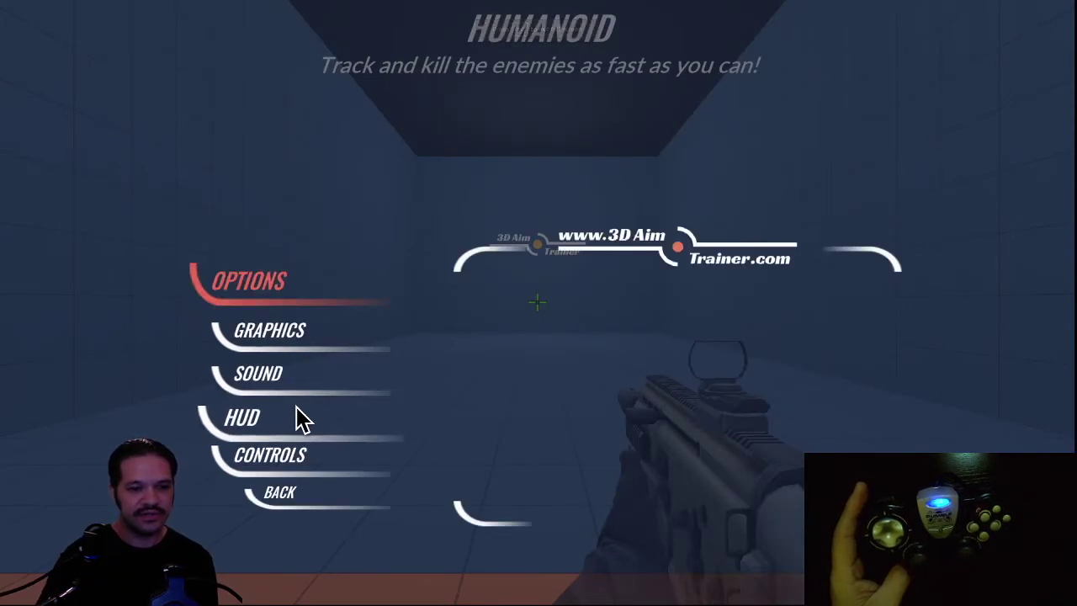
left_click(282, 465)
scroll(715, 394, "up", 5)
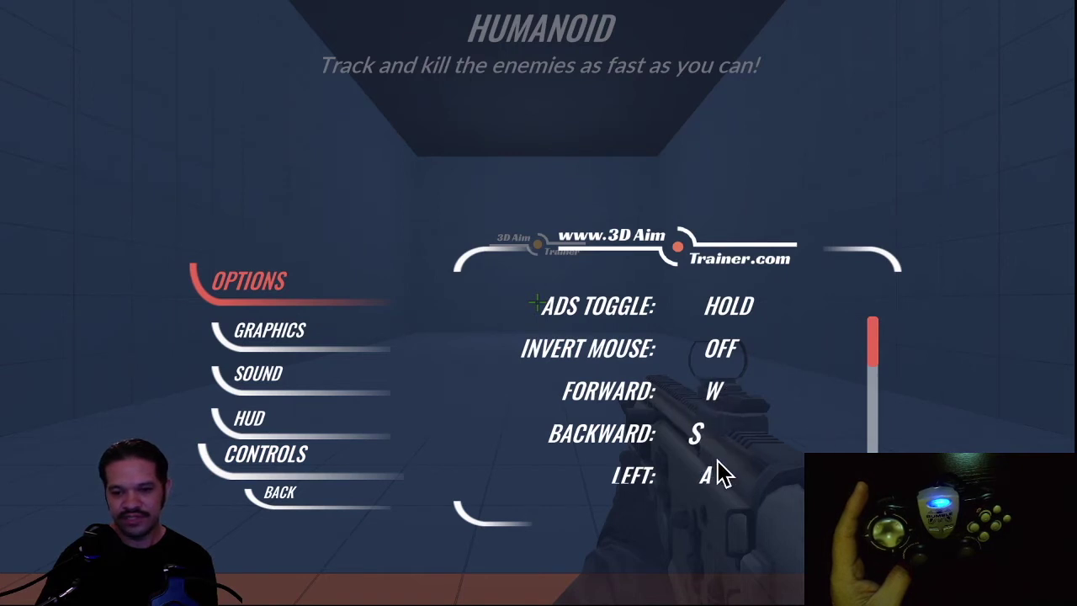
scroll(720, 473, "down", 5)
scroll(715, 404, "up", 4)
scroll(720, 403, "down", 2)
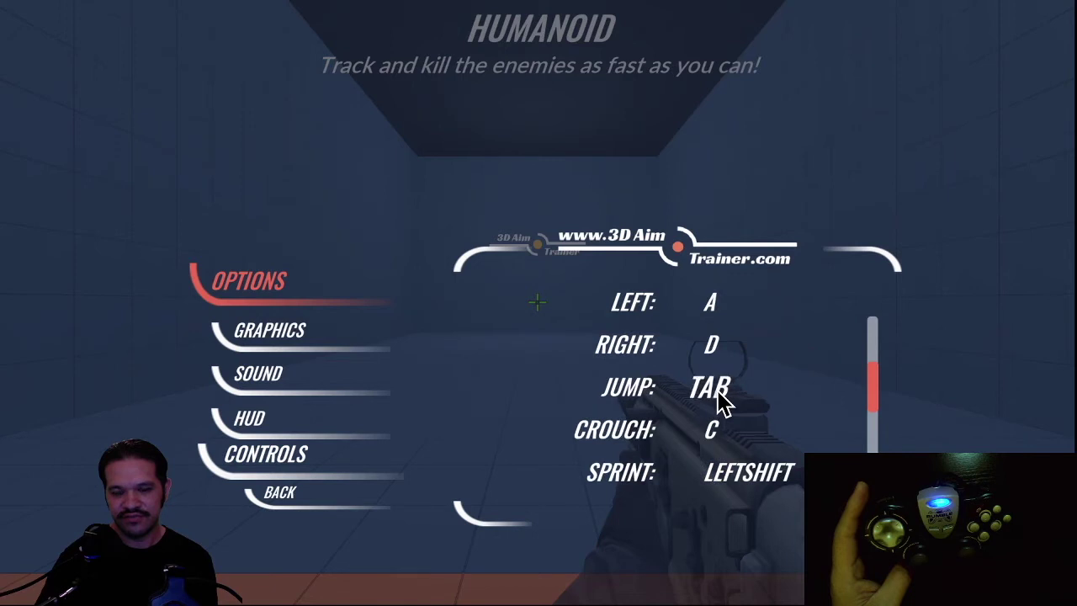
scroll(720, 402, "up", 3)
scroll(722, 404, "down", 3)
scroll(722, 404, "down", 3)
scroll(721, 404, "up", 1)
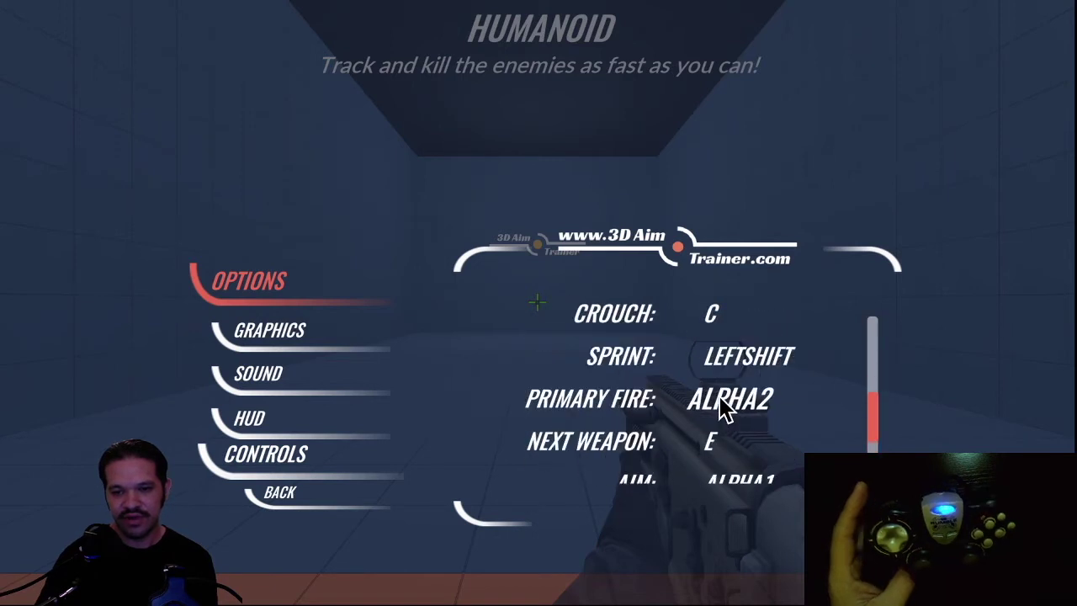
scroll(721, 405, "down", 1)
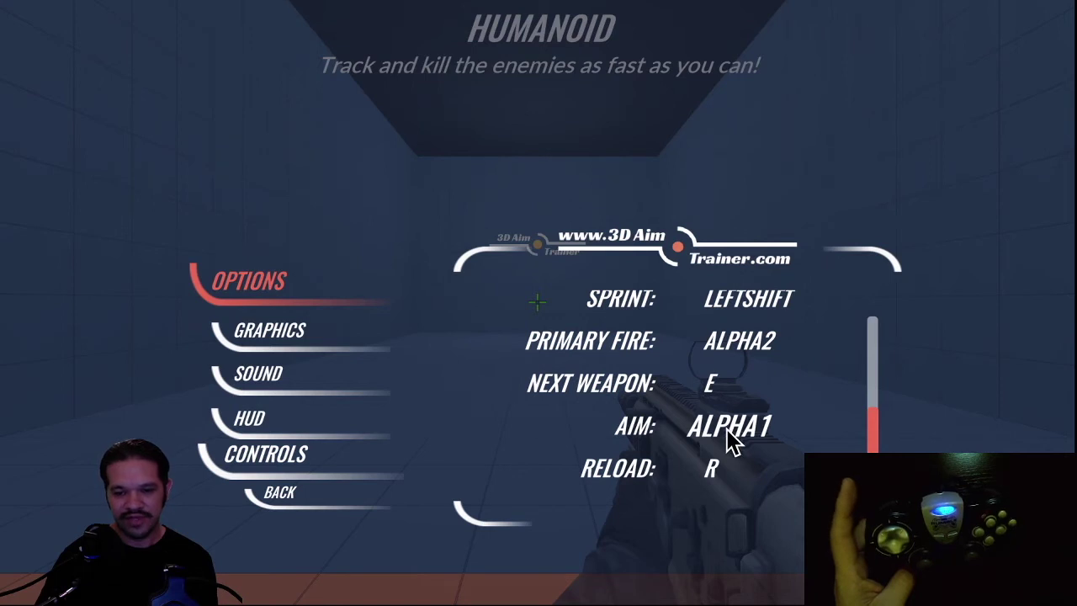
- Bind Aim to key 1 and Primary Fire to key 2 in the game controls, and resume the level
left_click(729, 427)
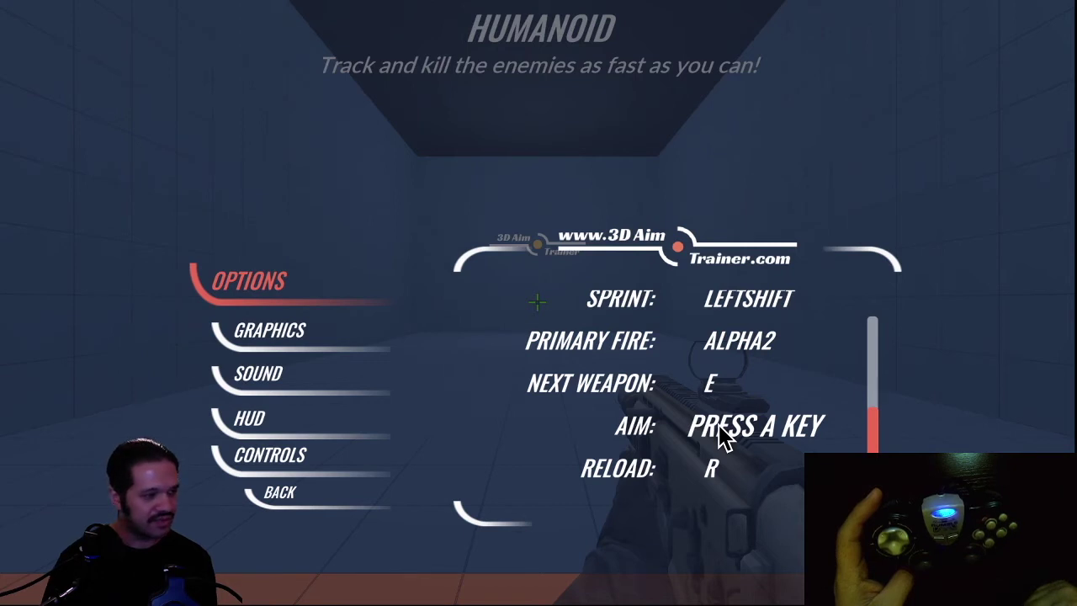
key("1")
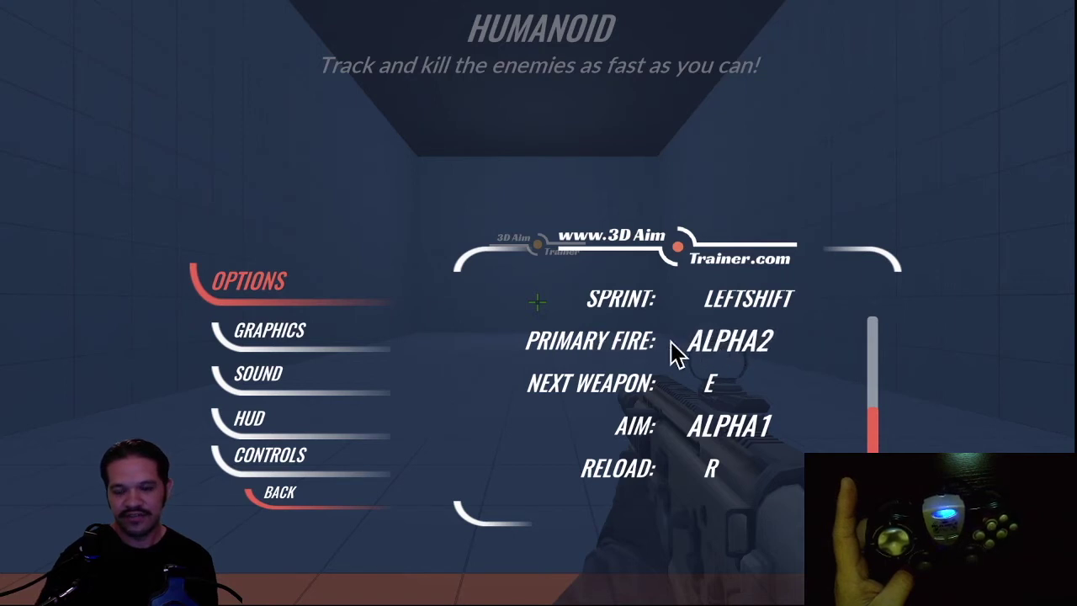
left_click(748, 357)
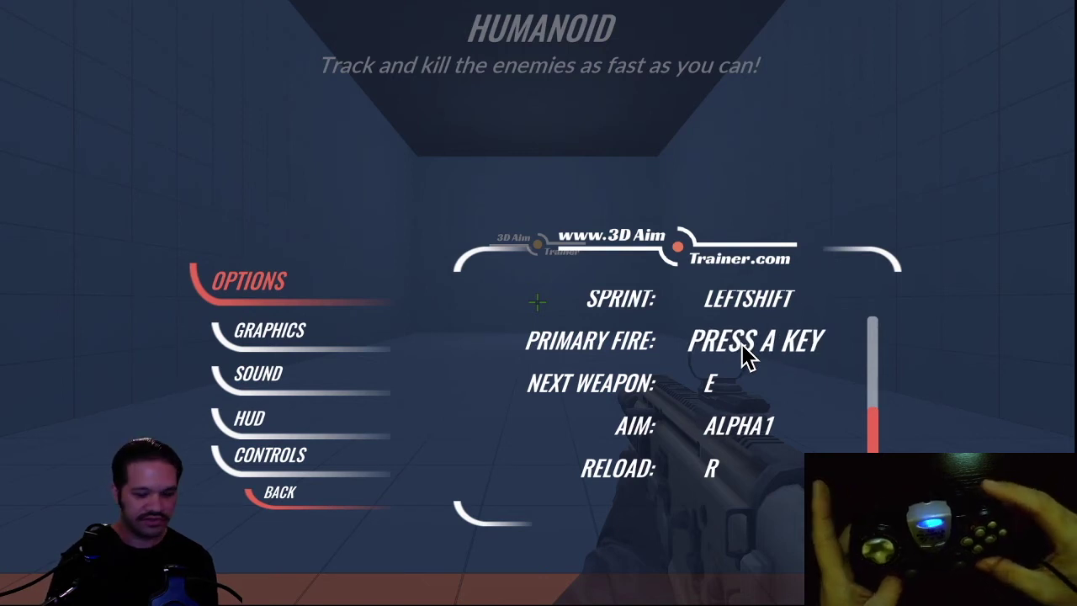
key("2")
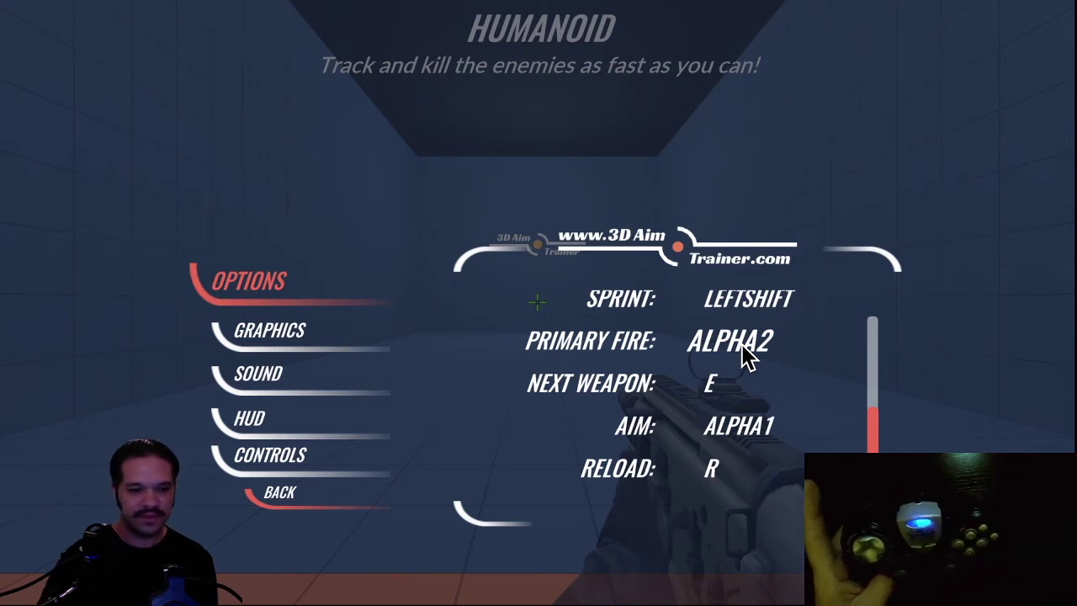
left_click(281, 495)
left_click(291, 335)
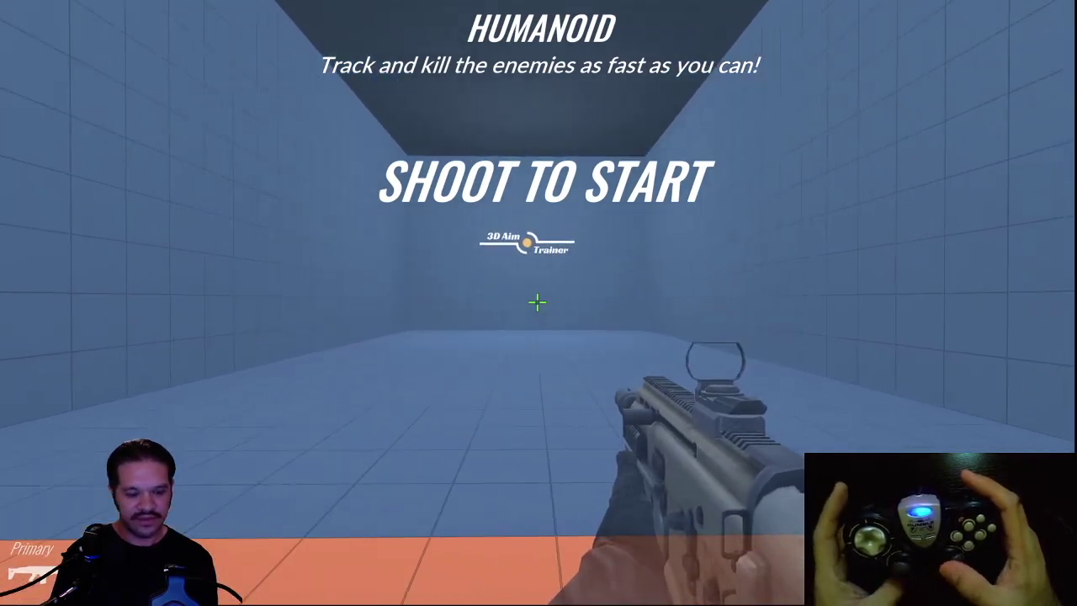
- Test aiming down the sight with the gamepad and fire a shot to start the Humanoid round
right_click(537, 302)
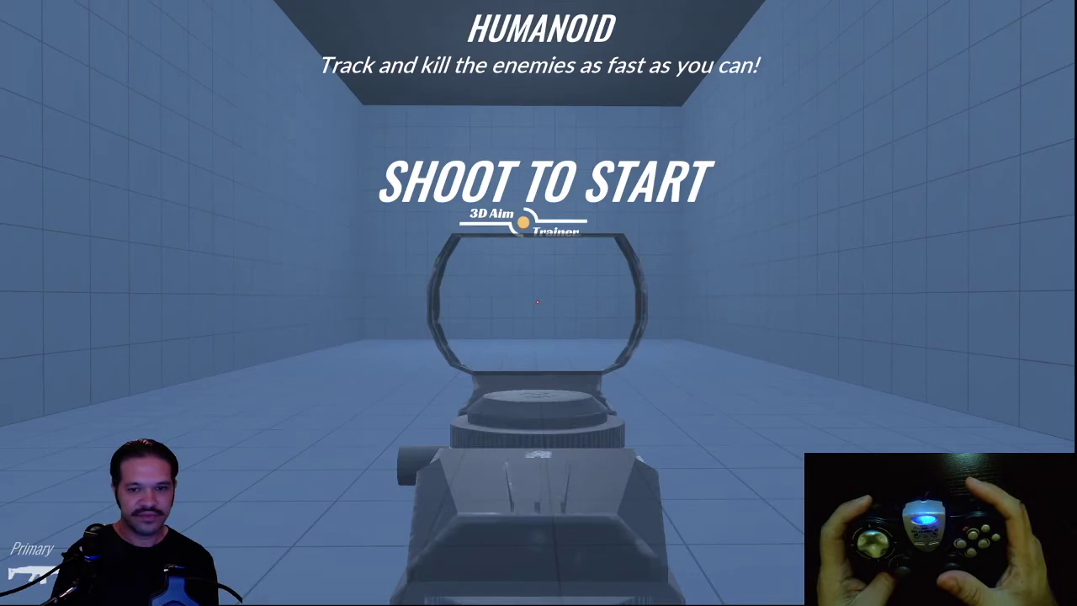
right_click(538, 302)
right_click(538, 302)
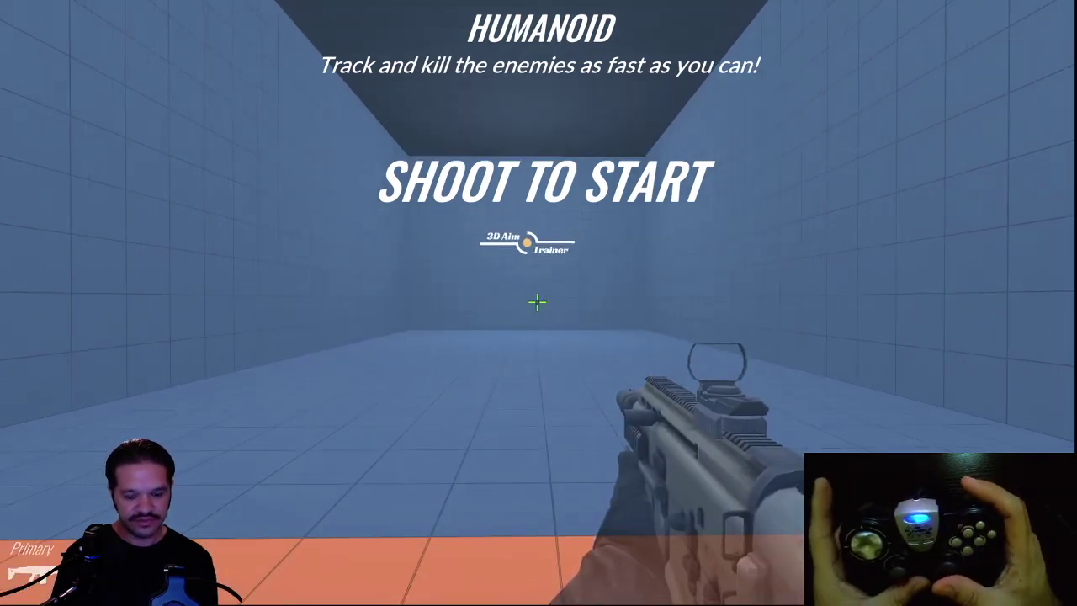
left_click(538, 302)
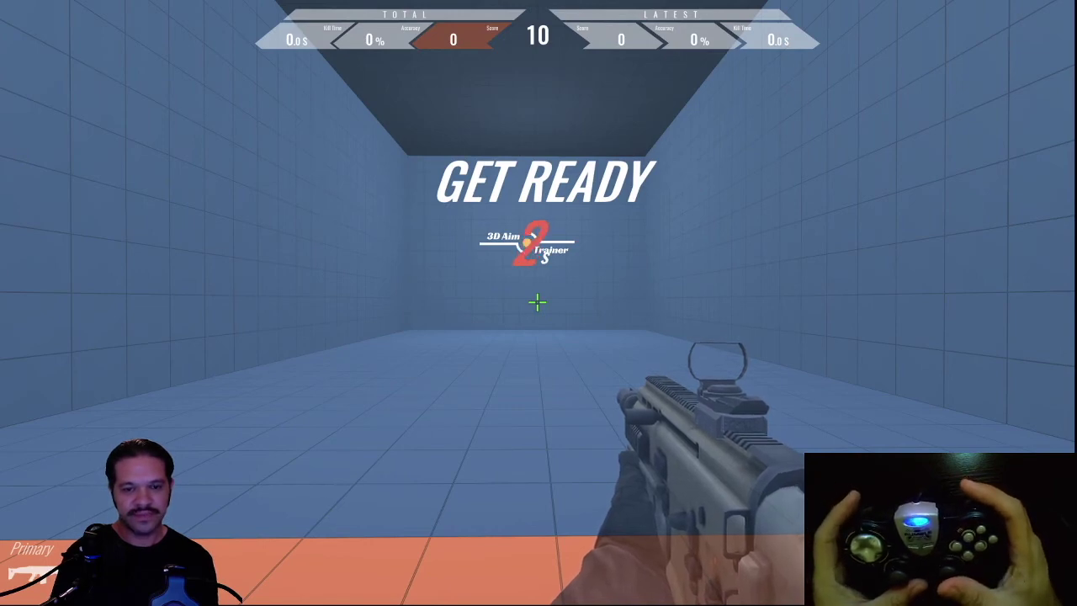
- Aim down the sight and keep shooting at the moving humanoid target with the gamepad until it is eliminated
right_click(538, 302)
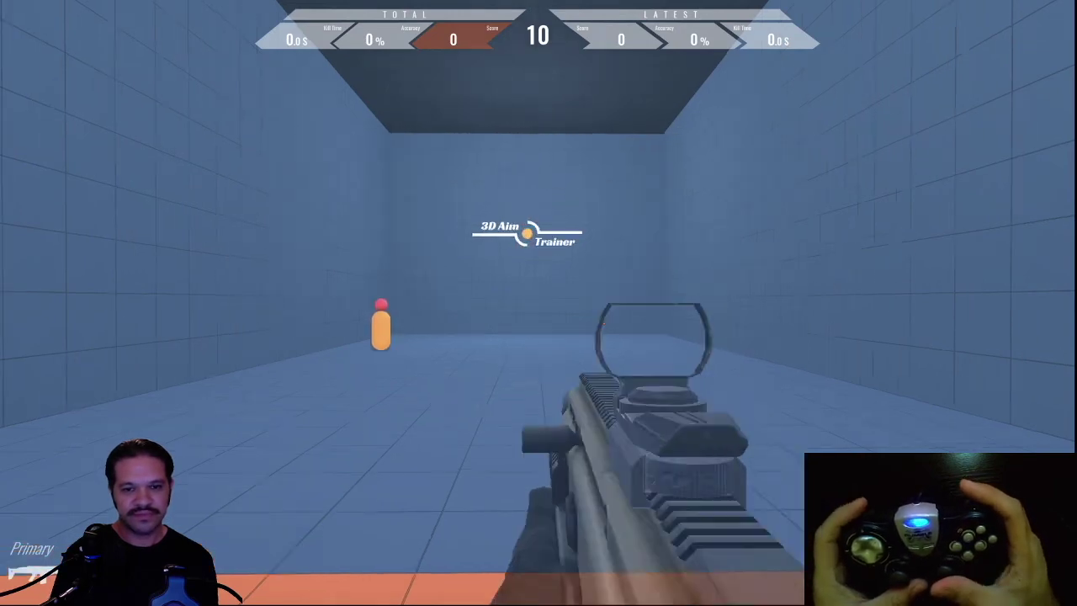
left_click(537, 301)
left_click(537, 302)
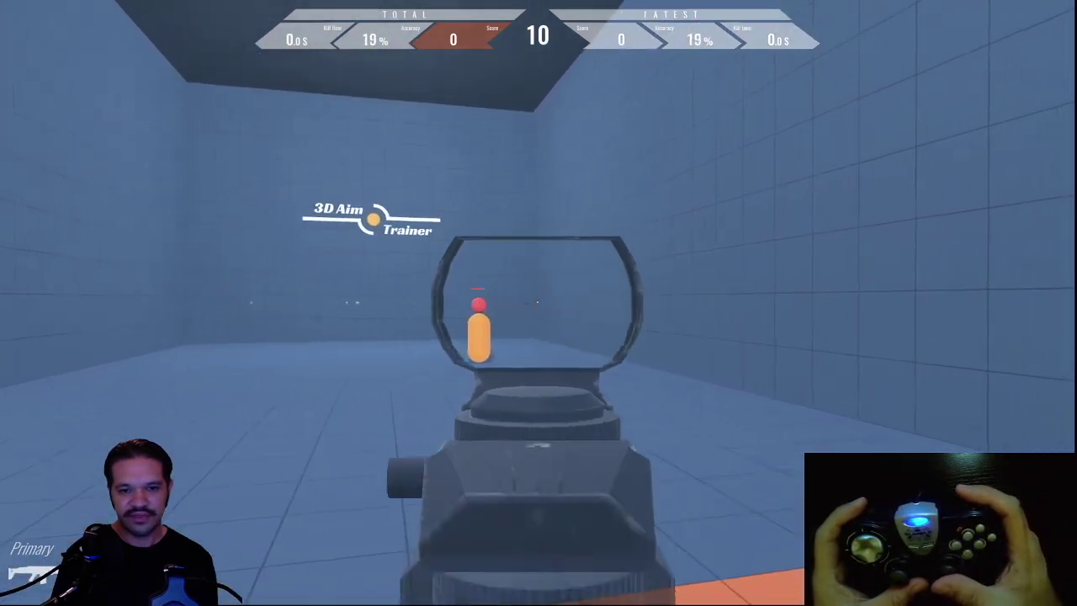
left_click(538, 302)
left_click(538, 302)
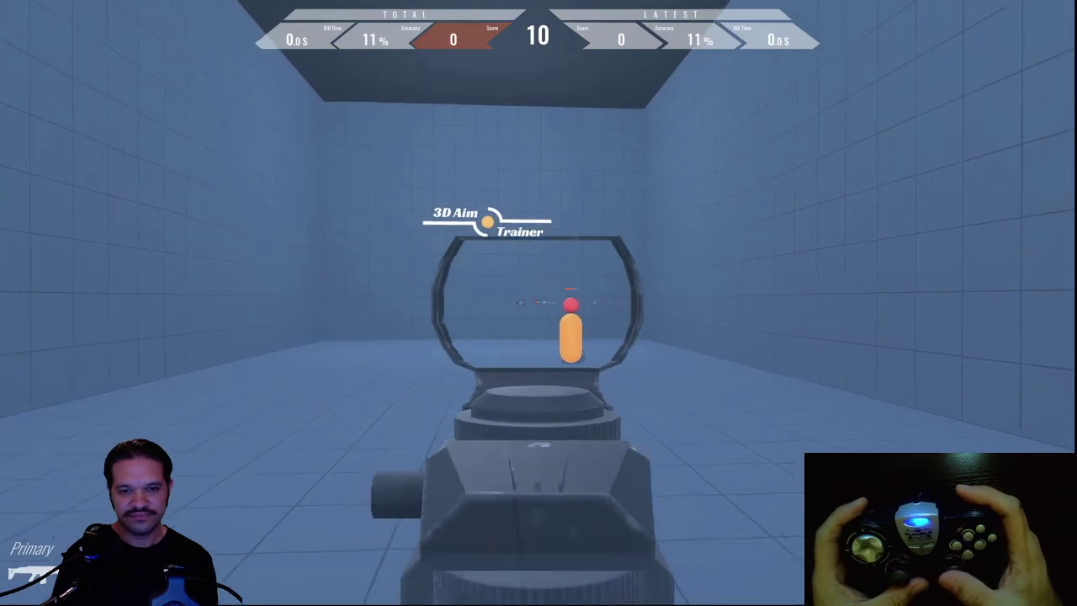
left_click(538, 302)
left_click(538, 302)
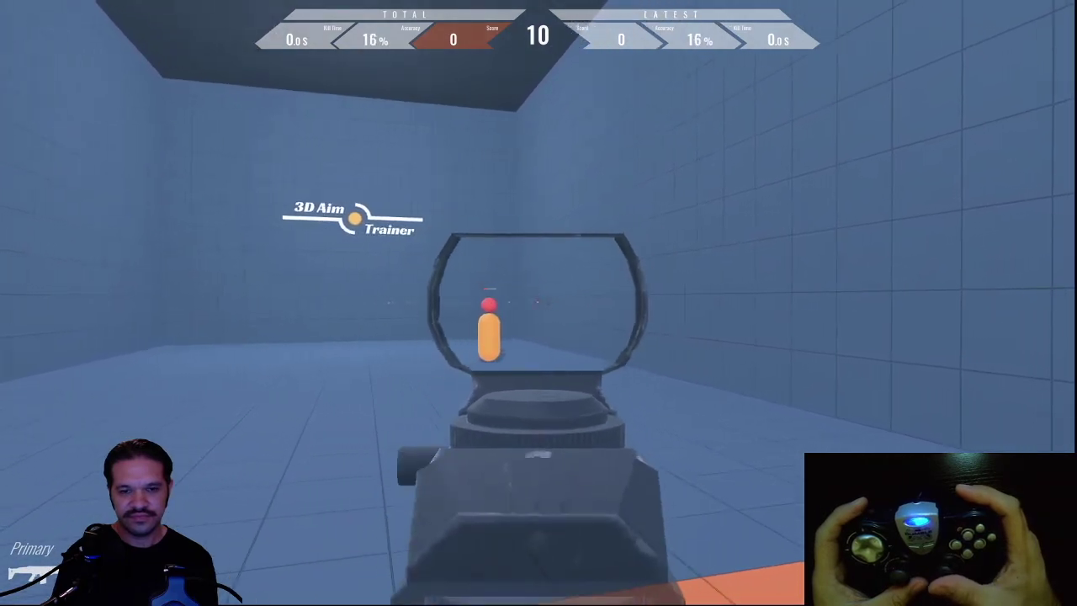
left_click(538, 302)
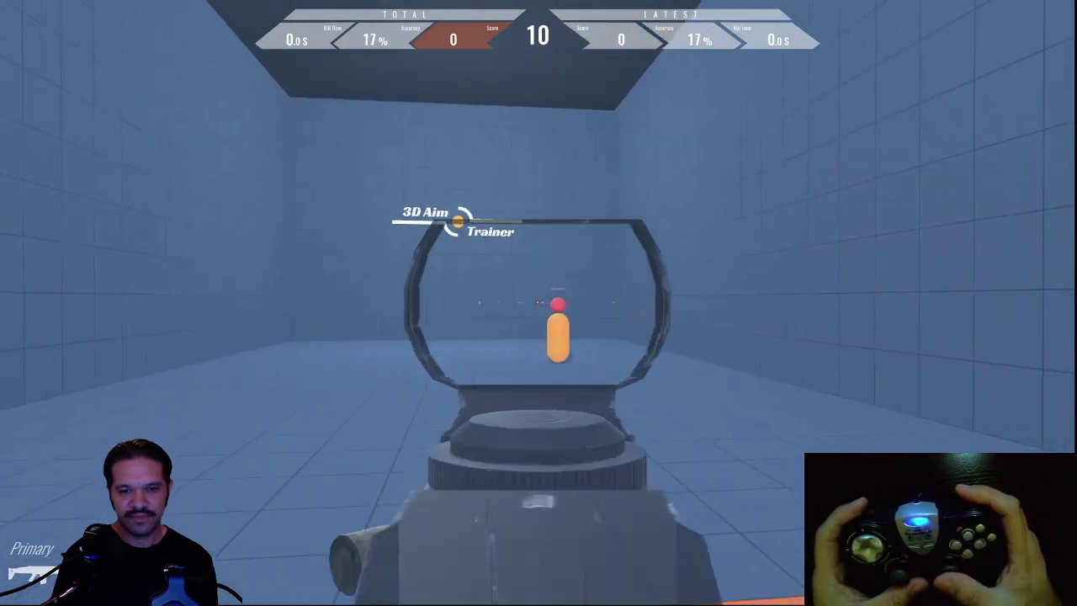
left_click(537, 302)
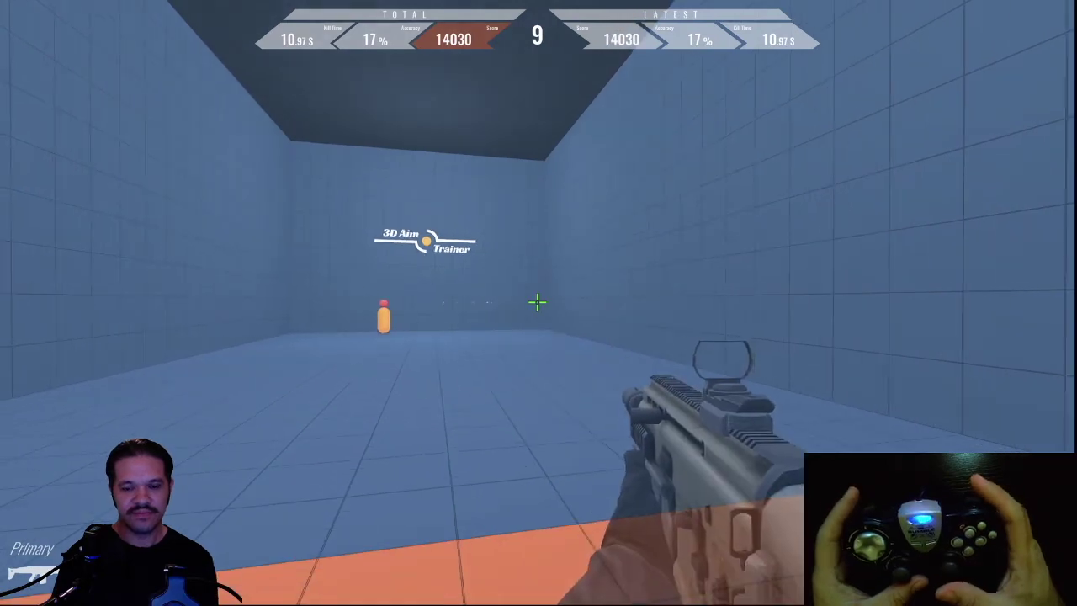